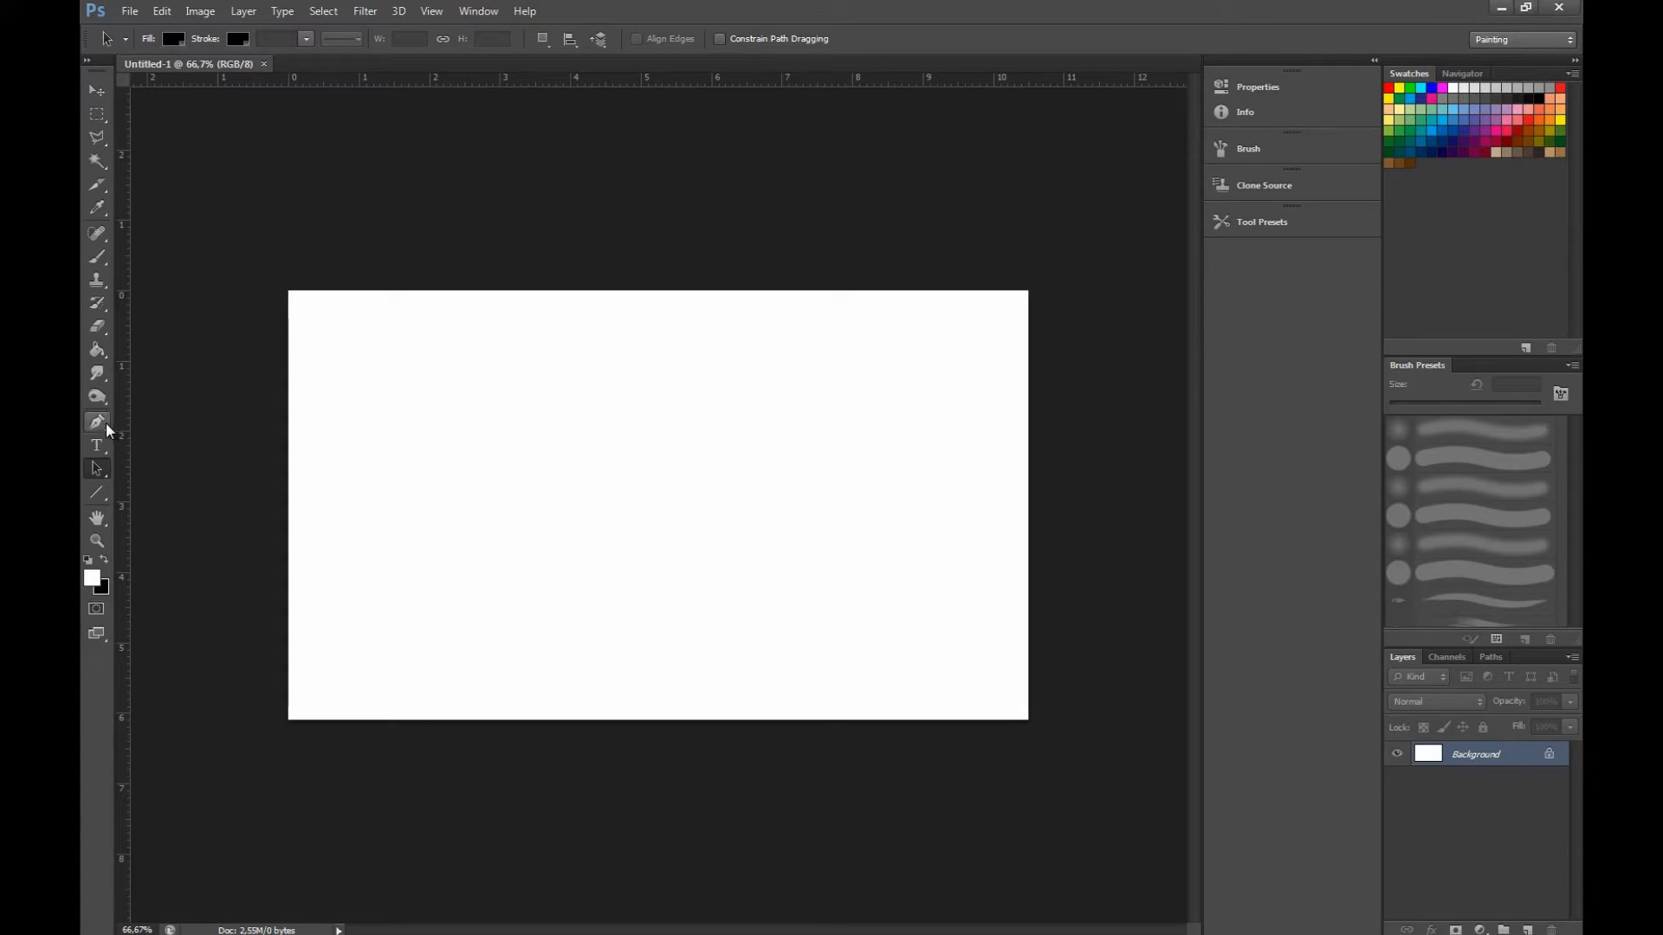
Draw a curved Pen path arcing across the canvas, ready for type on it.
click(105, 424)
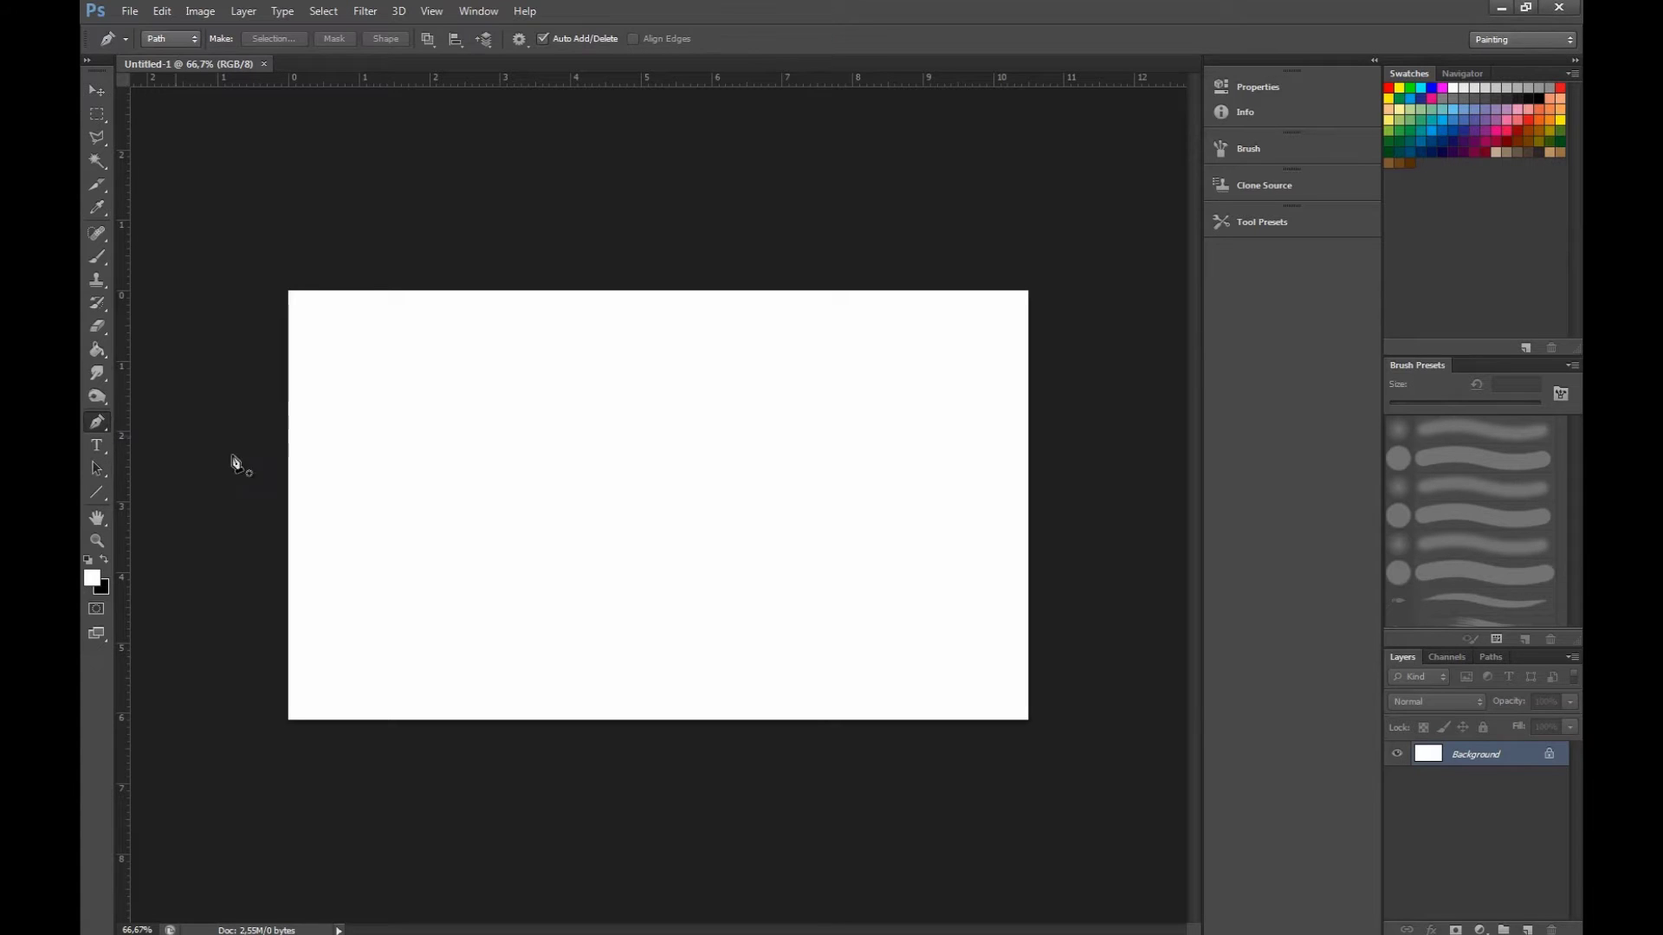
click(333, 548)
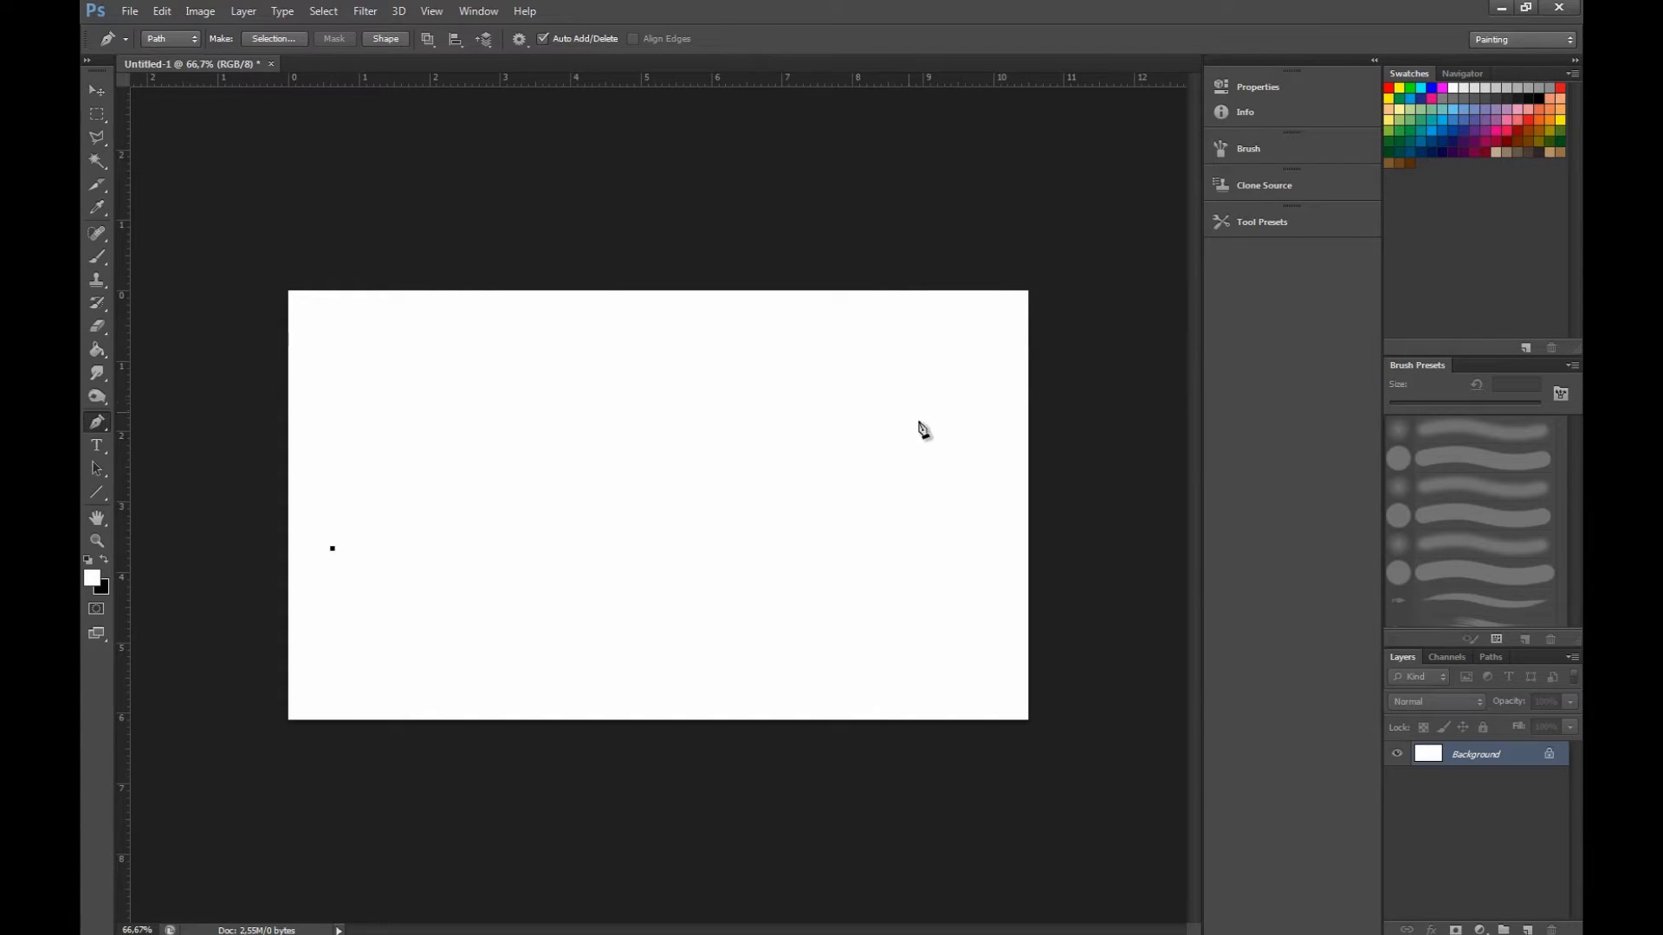
mouse_move(919, 422)
mouse_down()
mouse_move(1054, 521)
mouse_move(1345, 526)
mouse_move(1335, 536)
mouse_up()
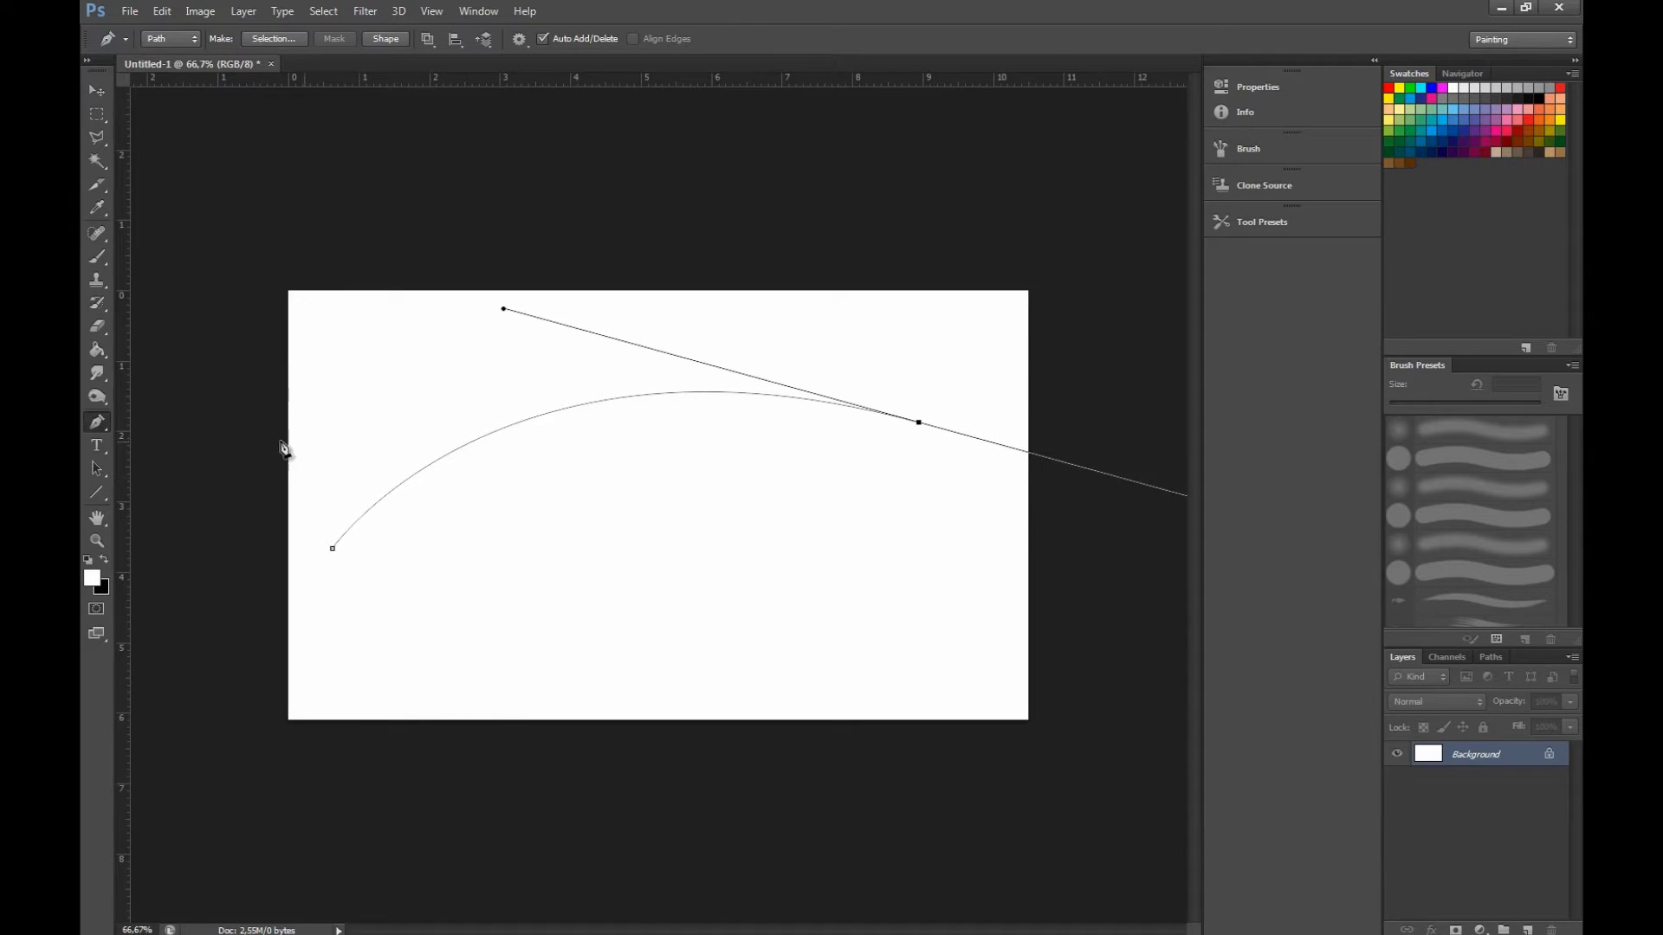
click(100, 447)
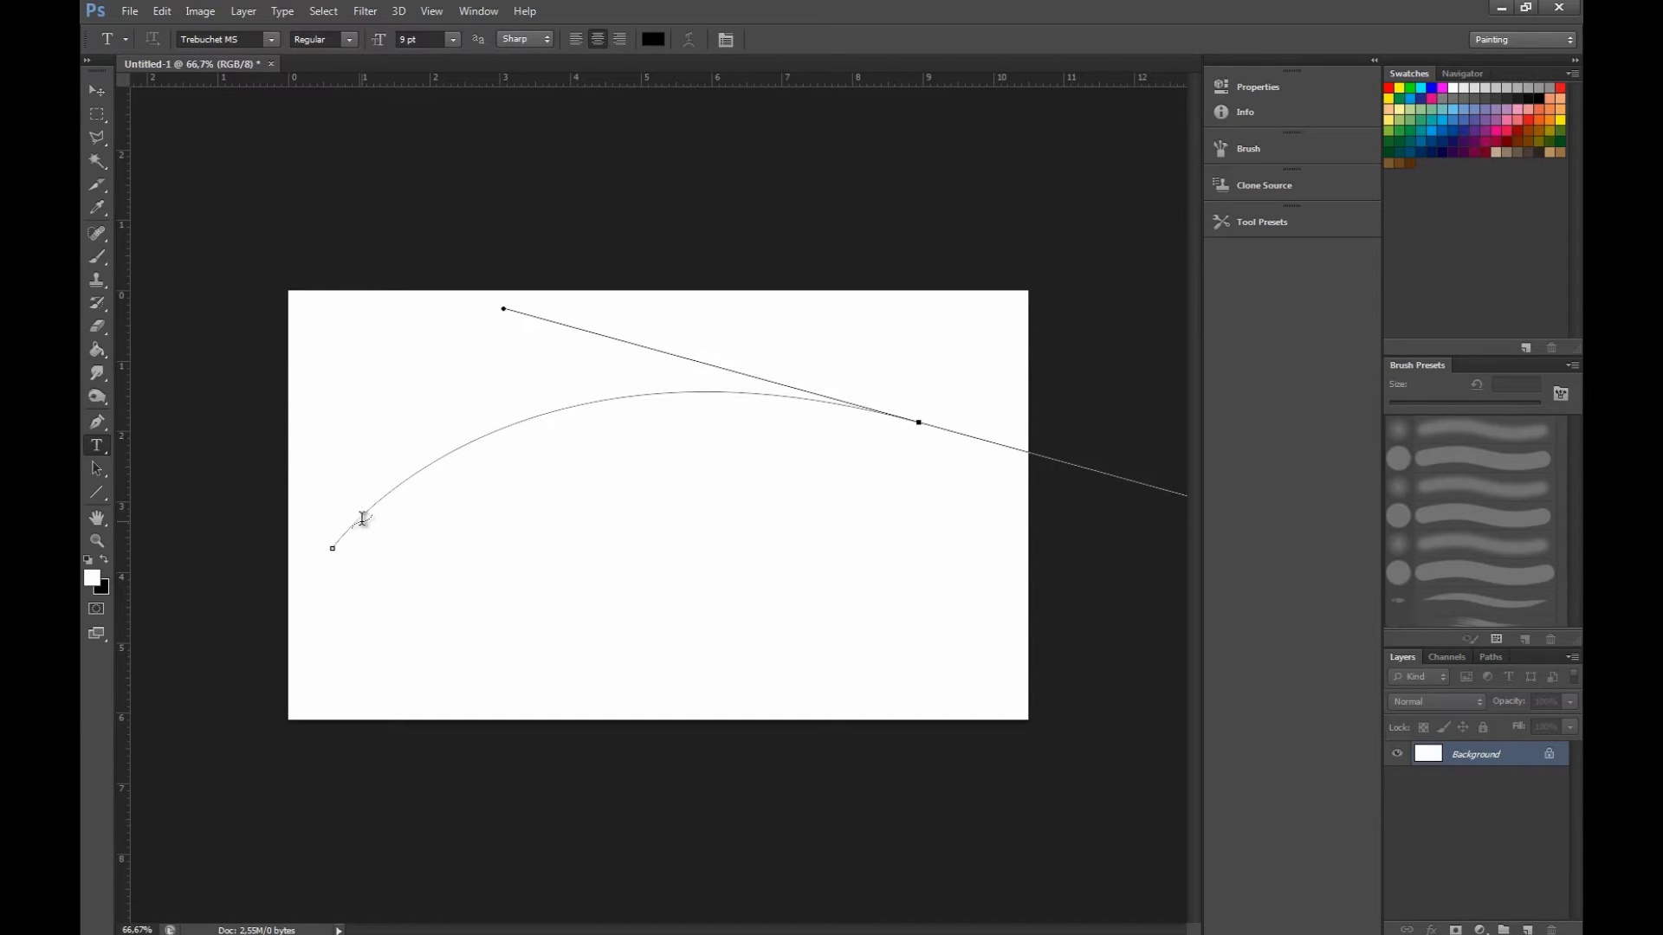
Enter 'Crytivo is an awsome site' as type running along the arc path.
click(361, 518)
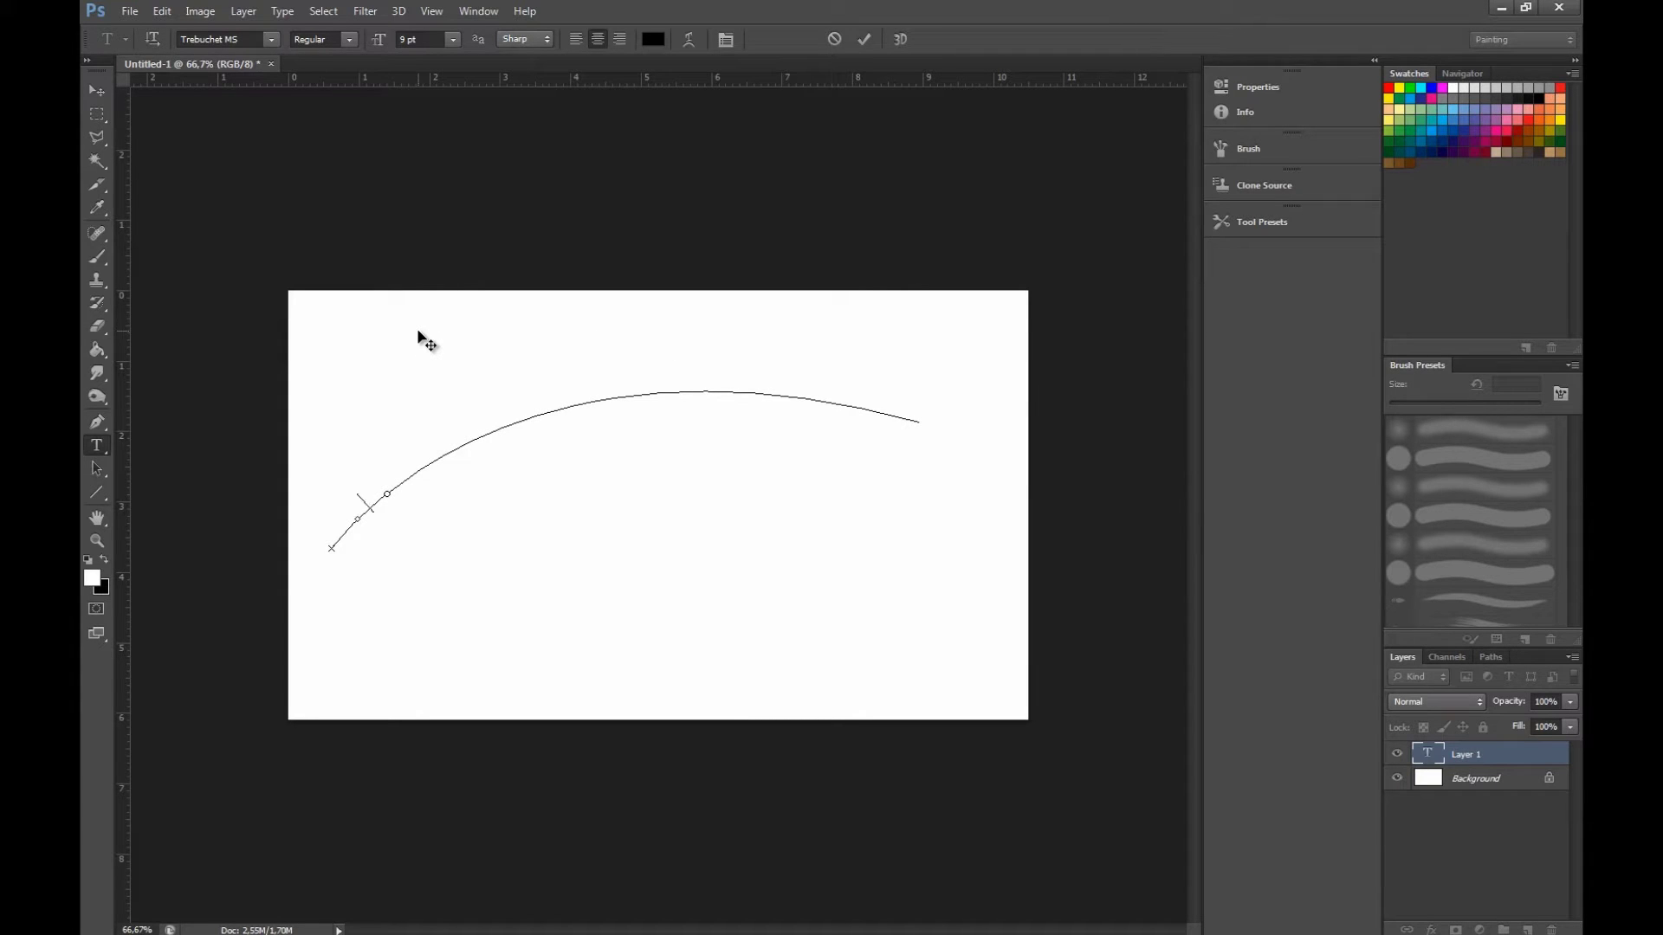
text(rytivc)
Commit the type and stretch the phrase along the arc, flipped upright above it.
click(96, 468)
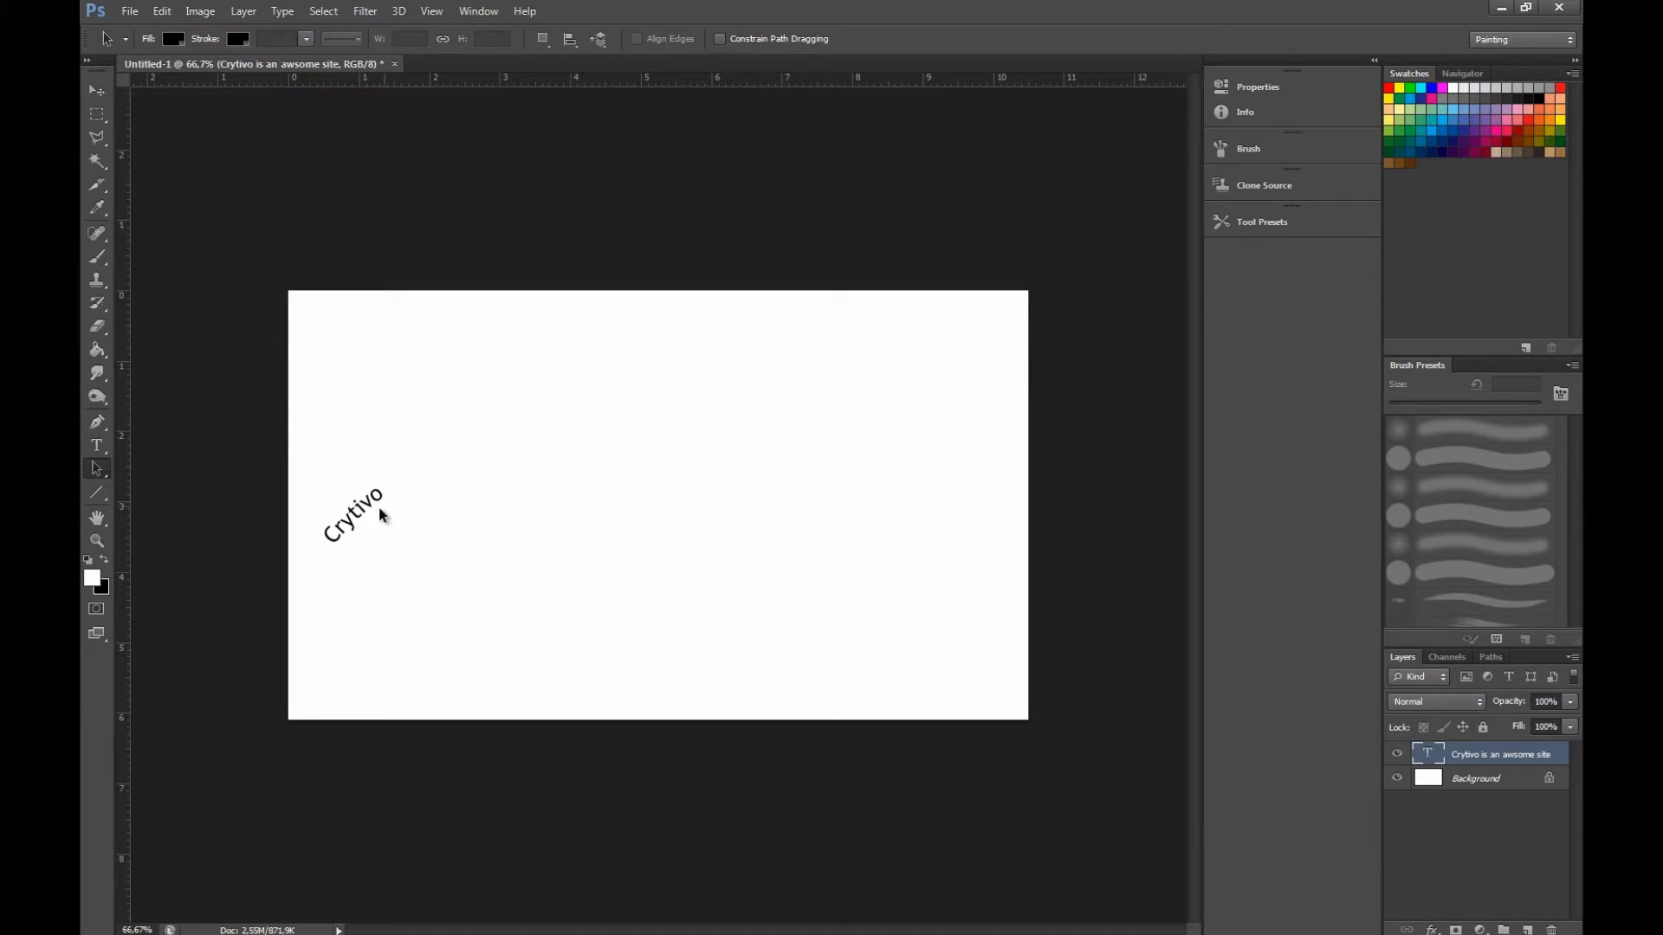
click(1491, 657)
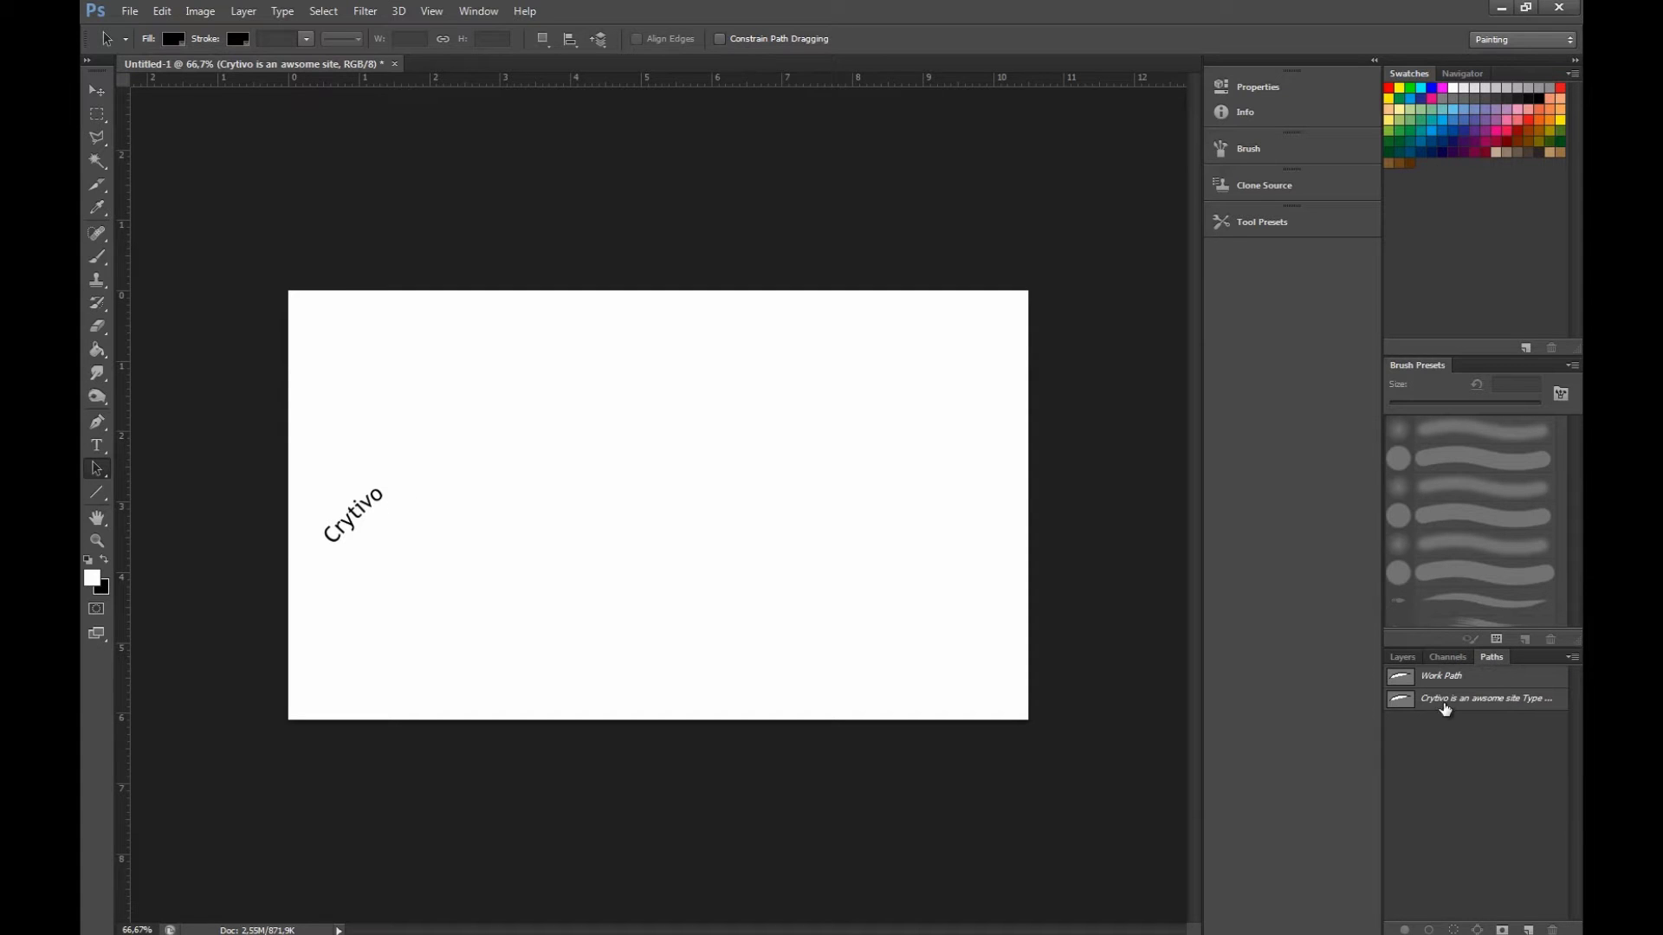
click(1445, 699)
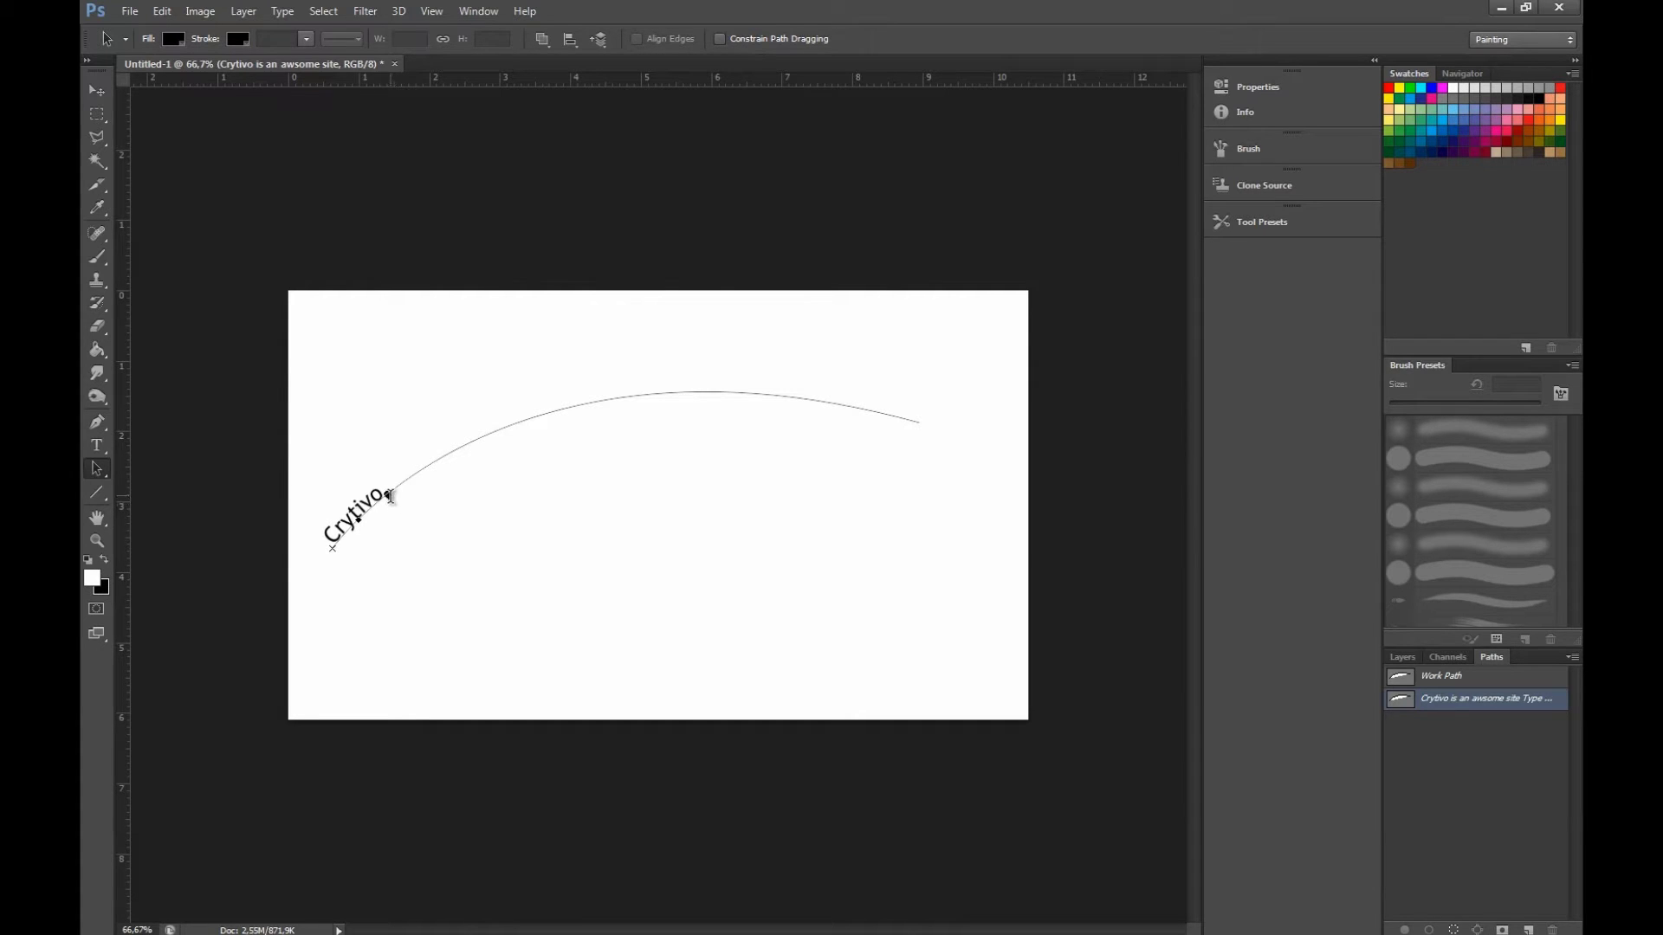
drag(391, 496, 921, 421)
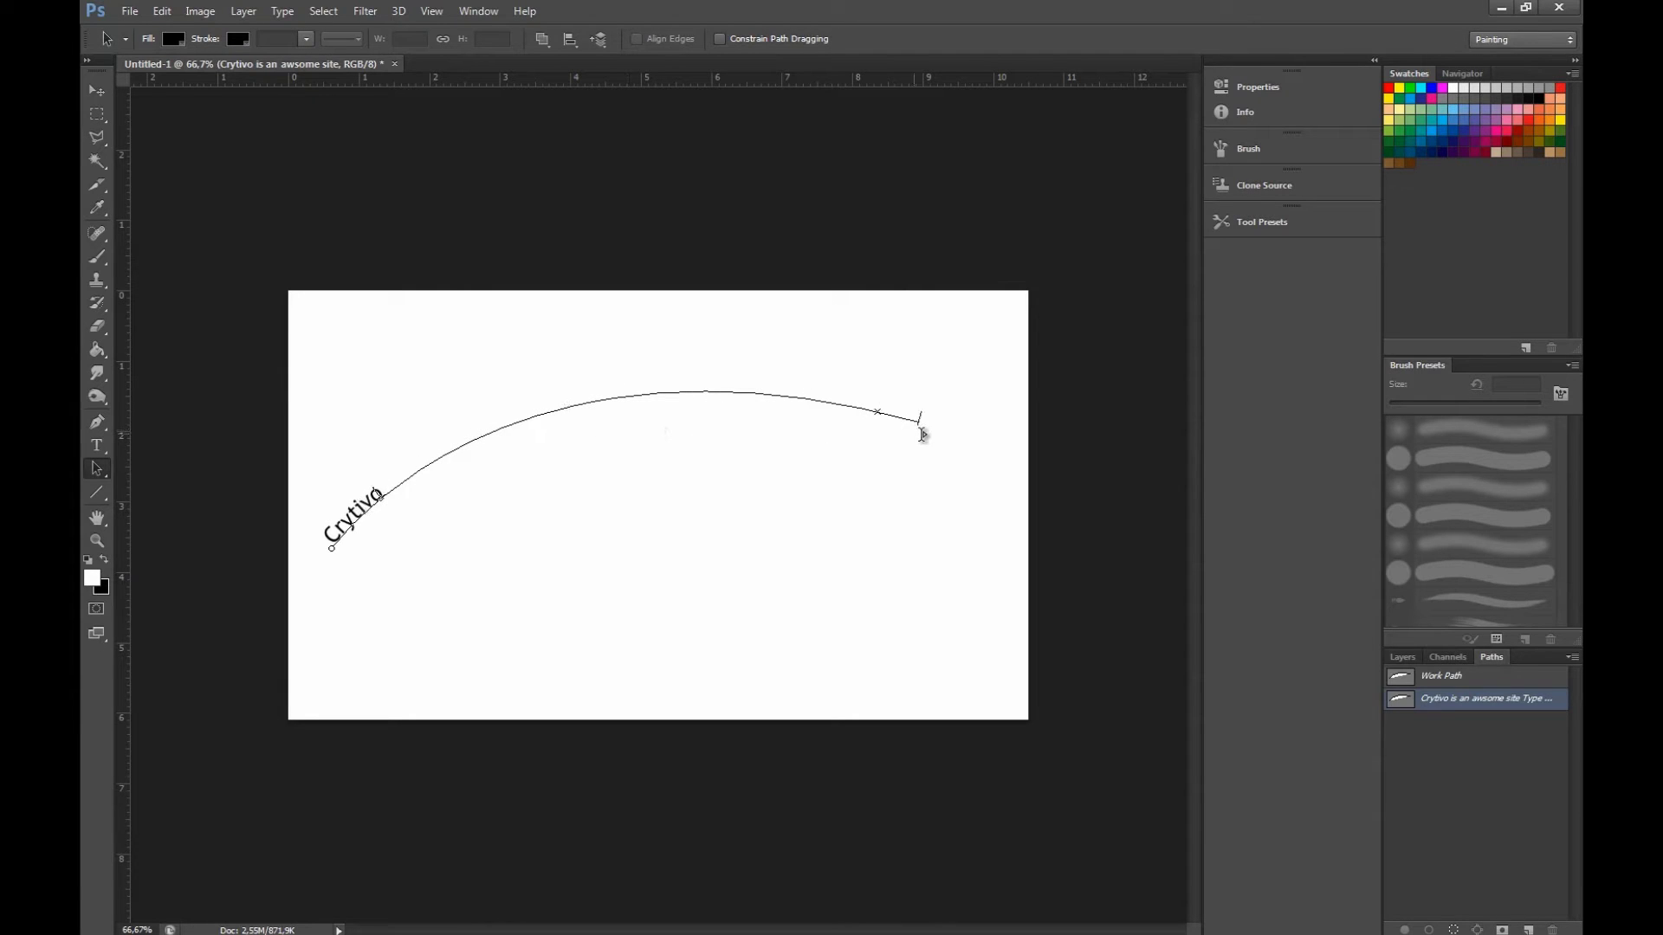
mouse_move(915, 433)
mouse_down()
mouse_move(934, 382)
mouse_move(885, 494)
mouse_move(974, 269)
mouse_up()
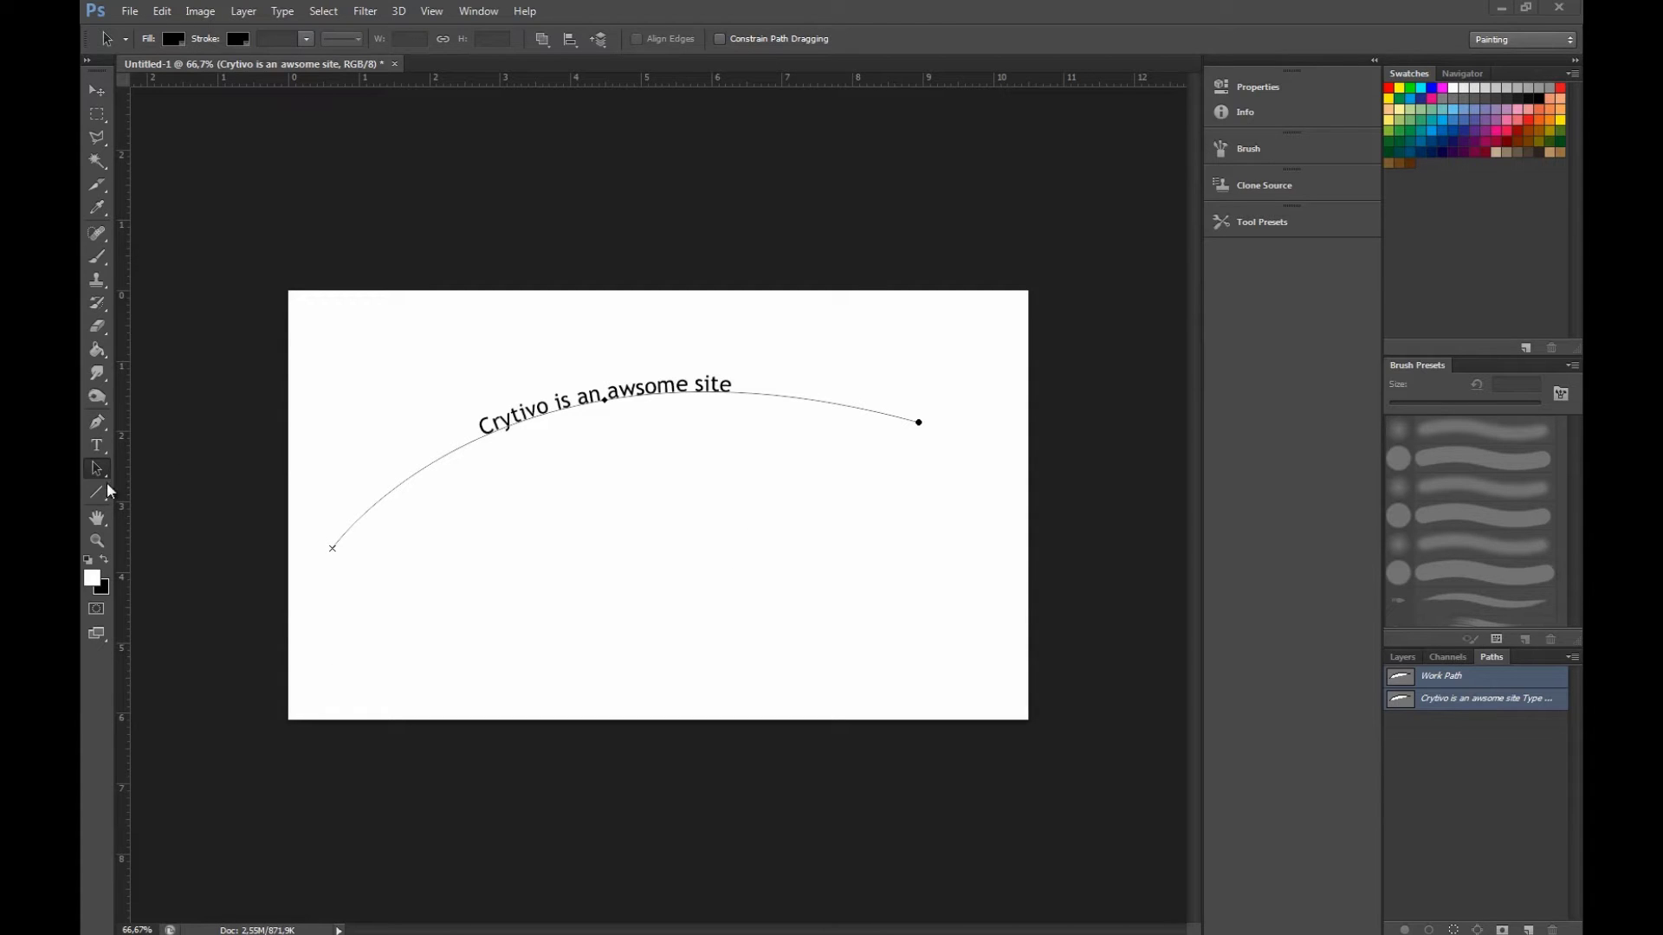
Add a new empty layer.
click(1403, 658)
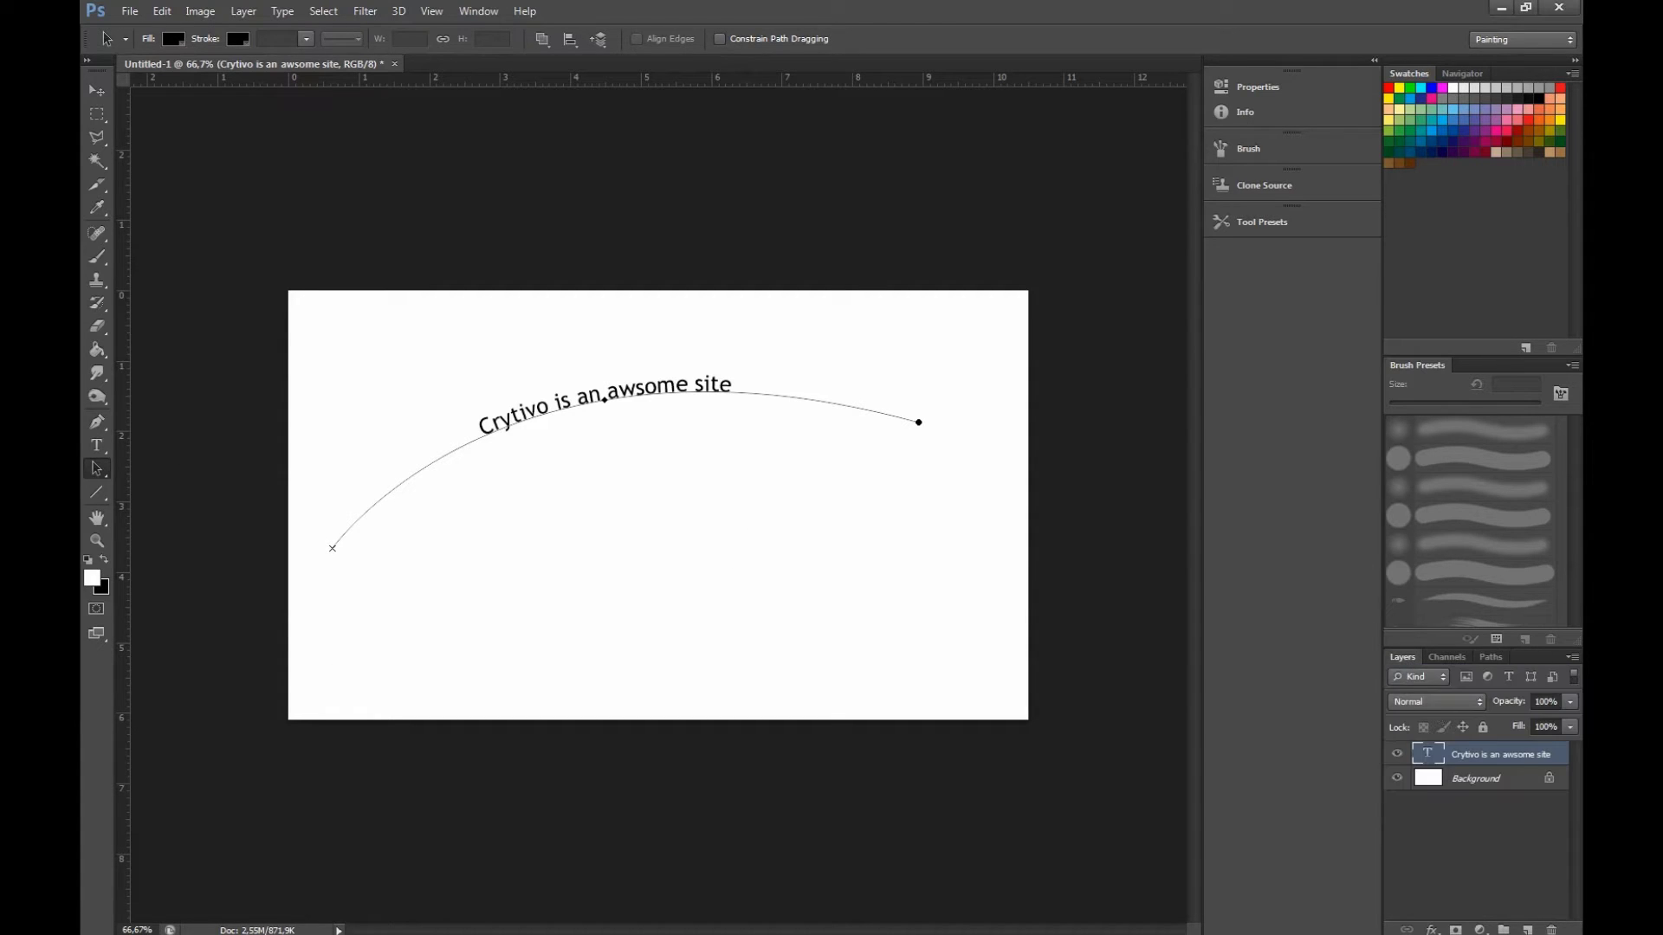
click(1550, 929)
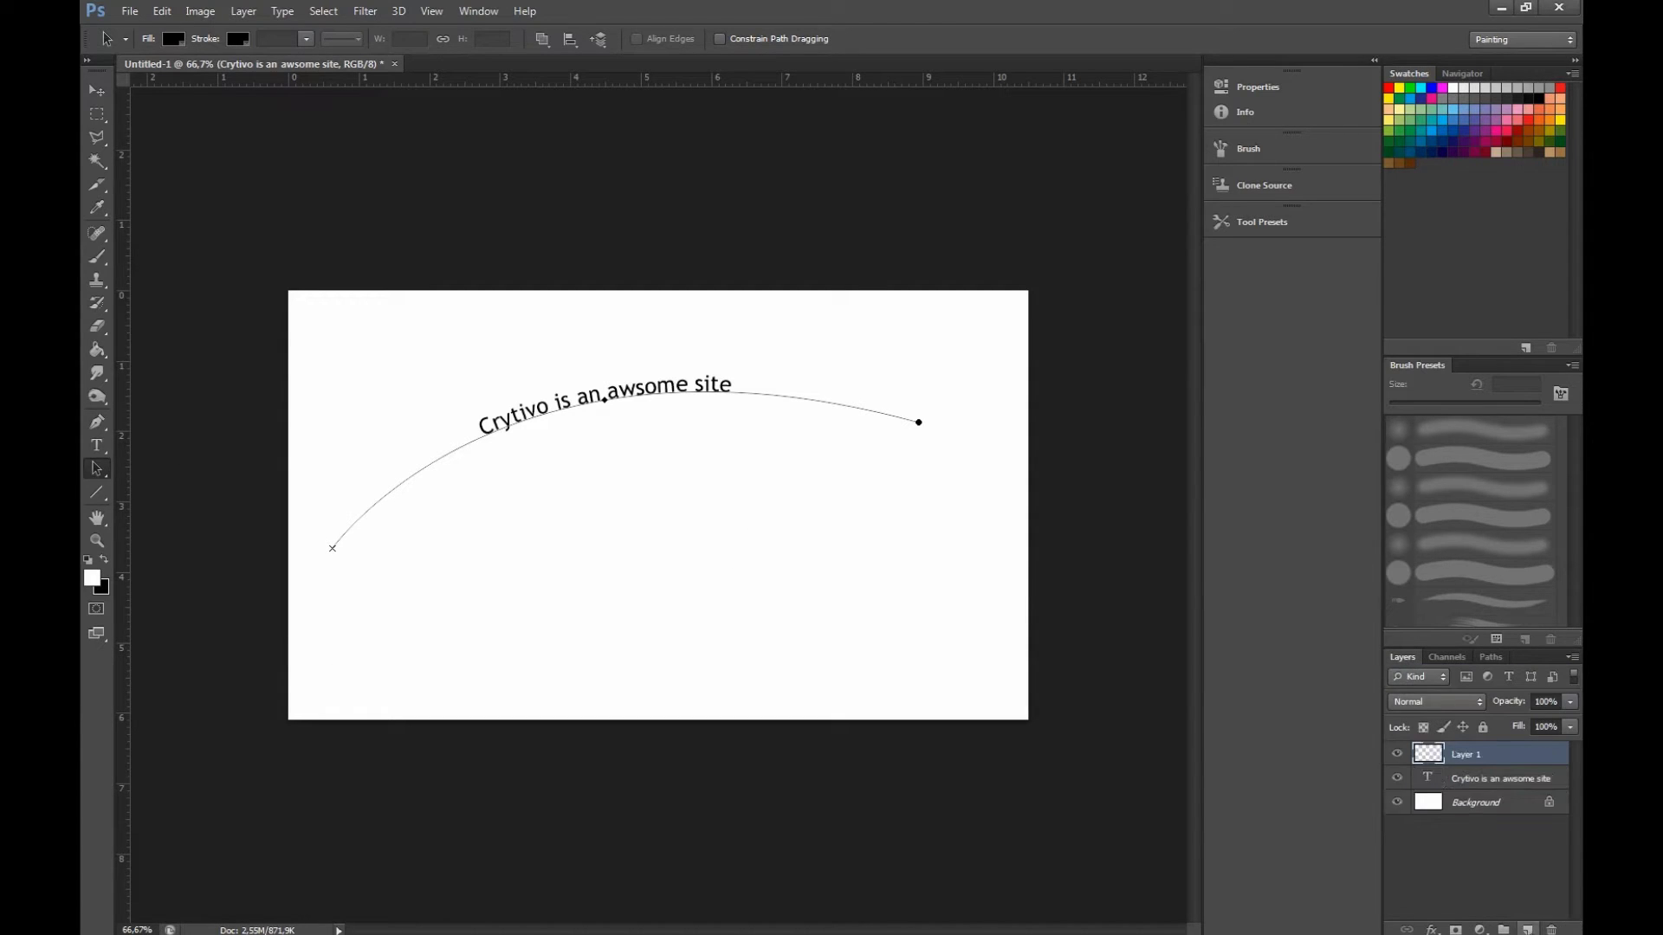
click(1490, 658)
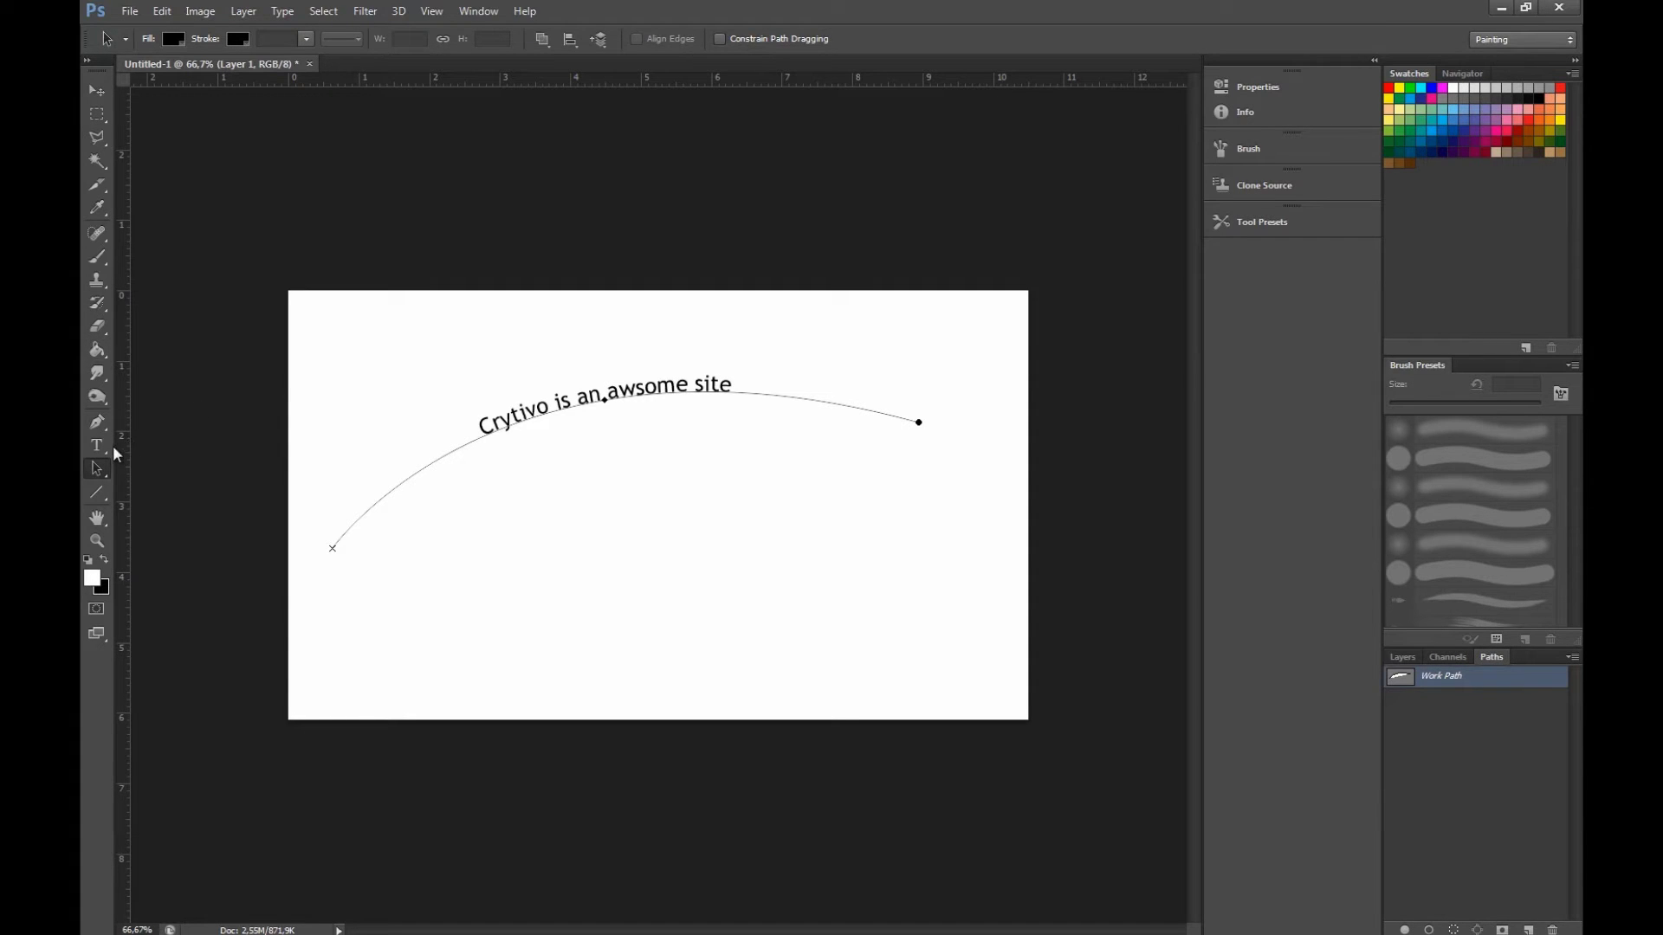
Draw a closed five-corner angular path across the canvas with the Pen tool.
click(96, 422)
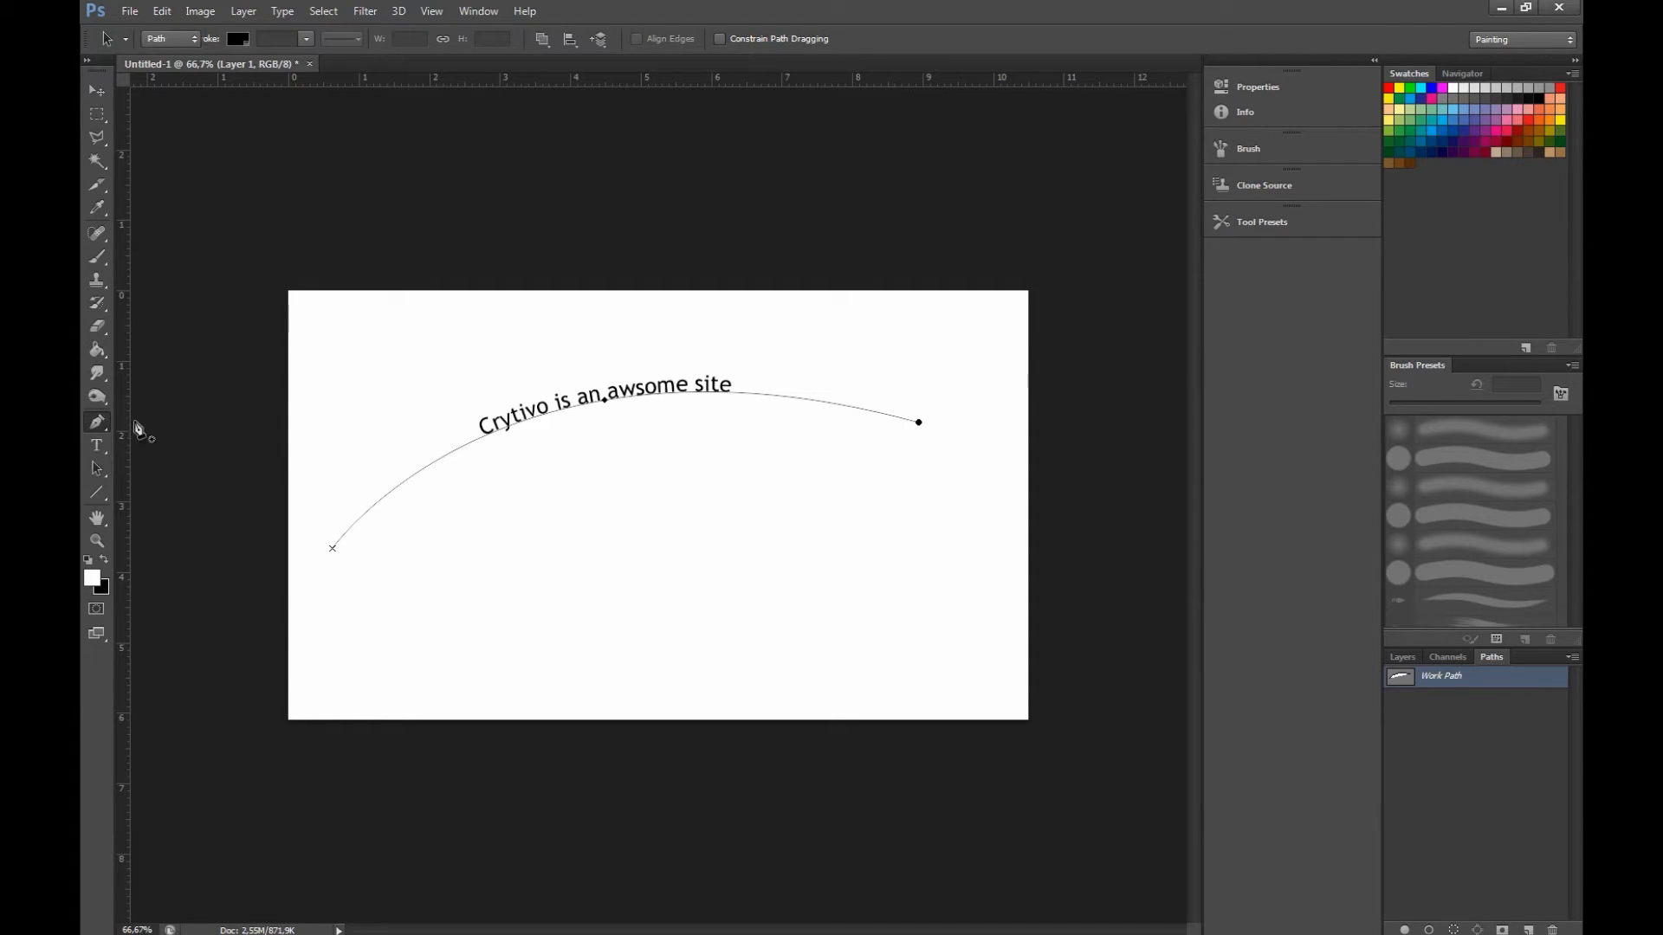
click(450, 362)
click(656, 657)
click(971, 464)
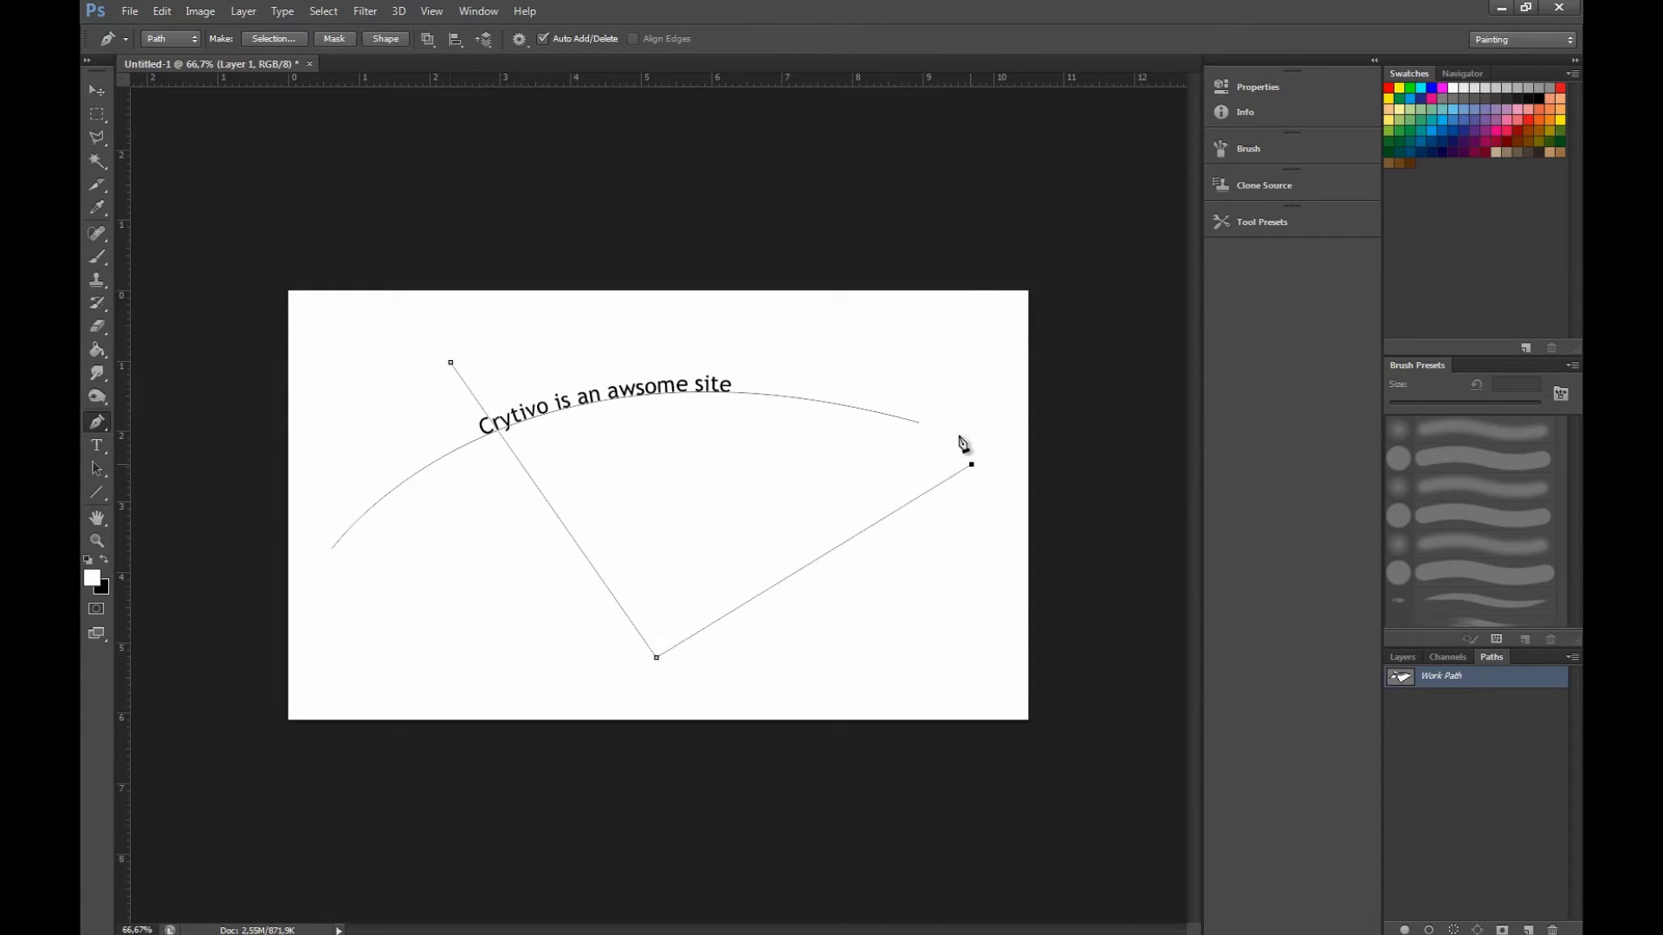
click(676, 516)
click(808, 332)
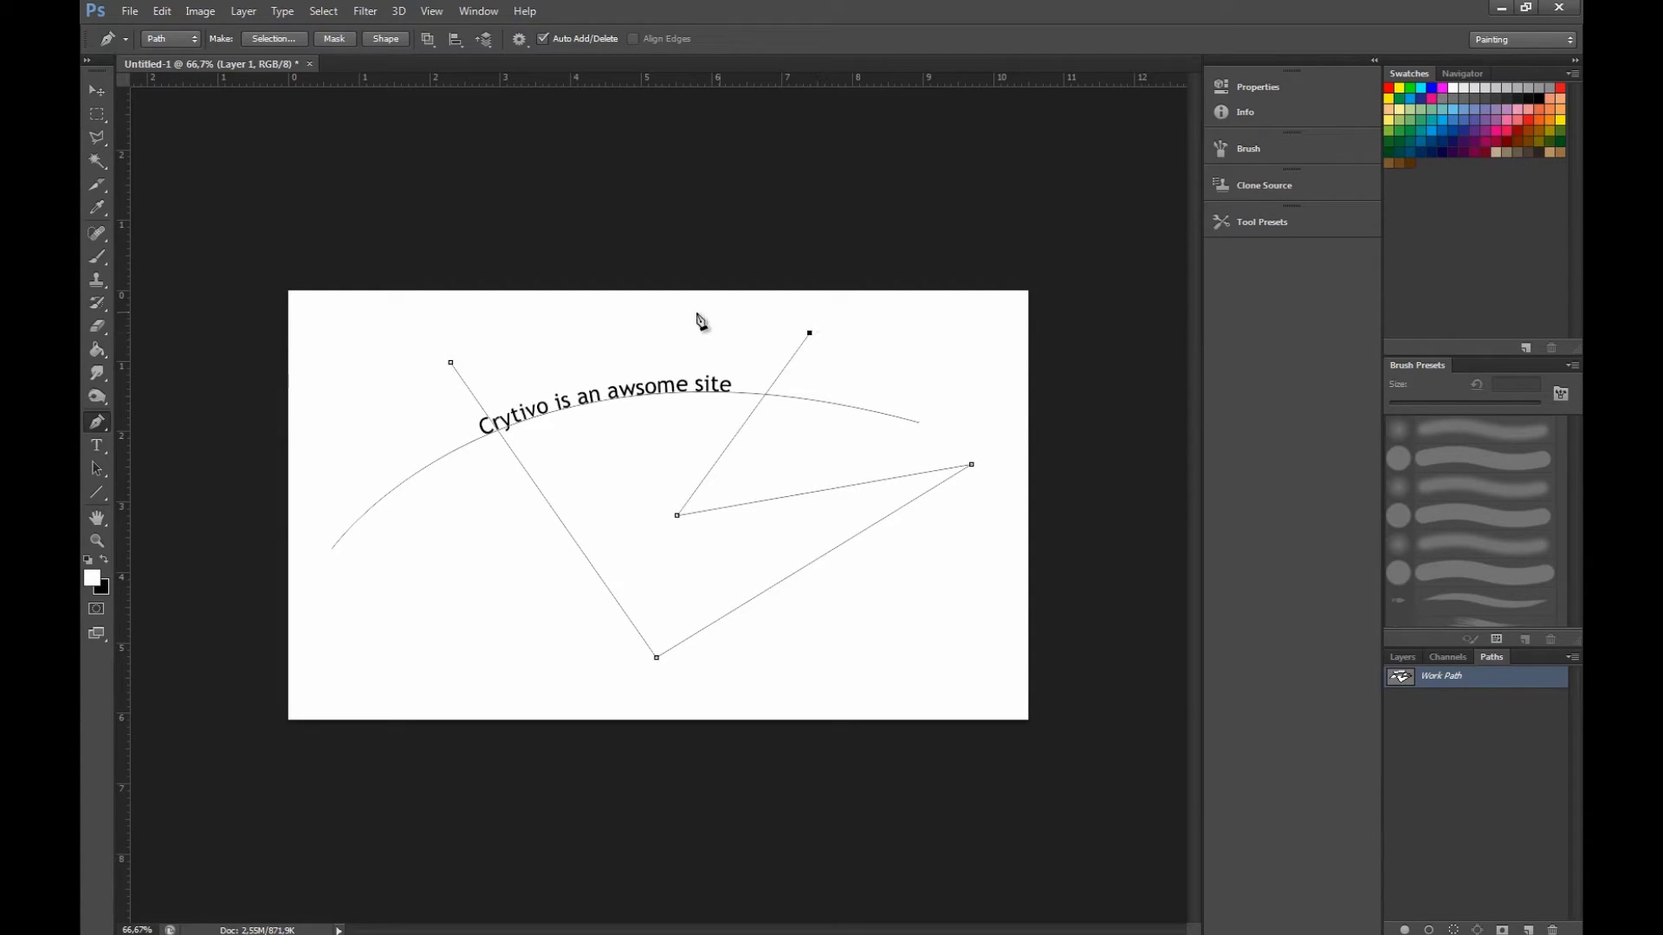
click(451, 362)
Hide the curved text layer.
click(1402, 659)
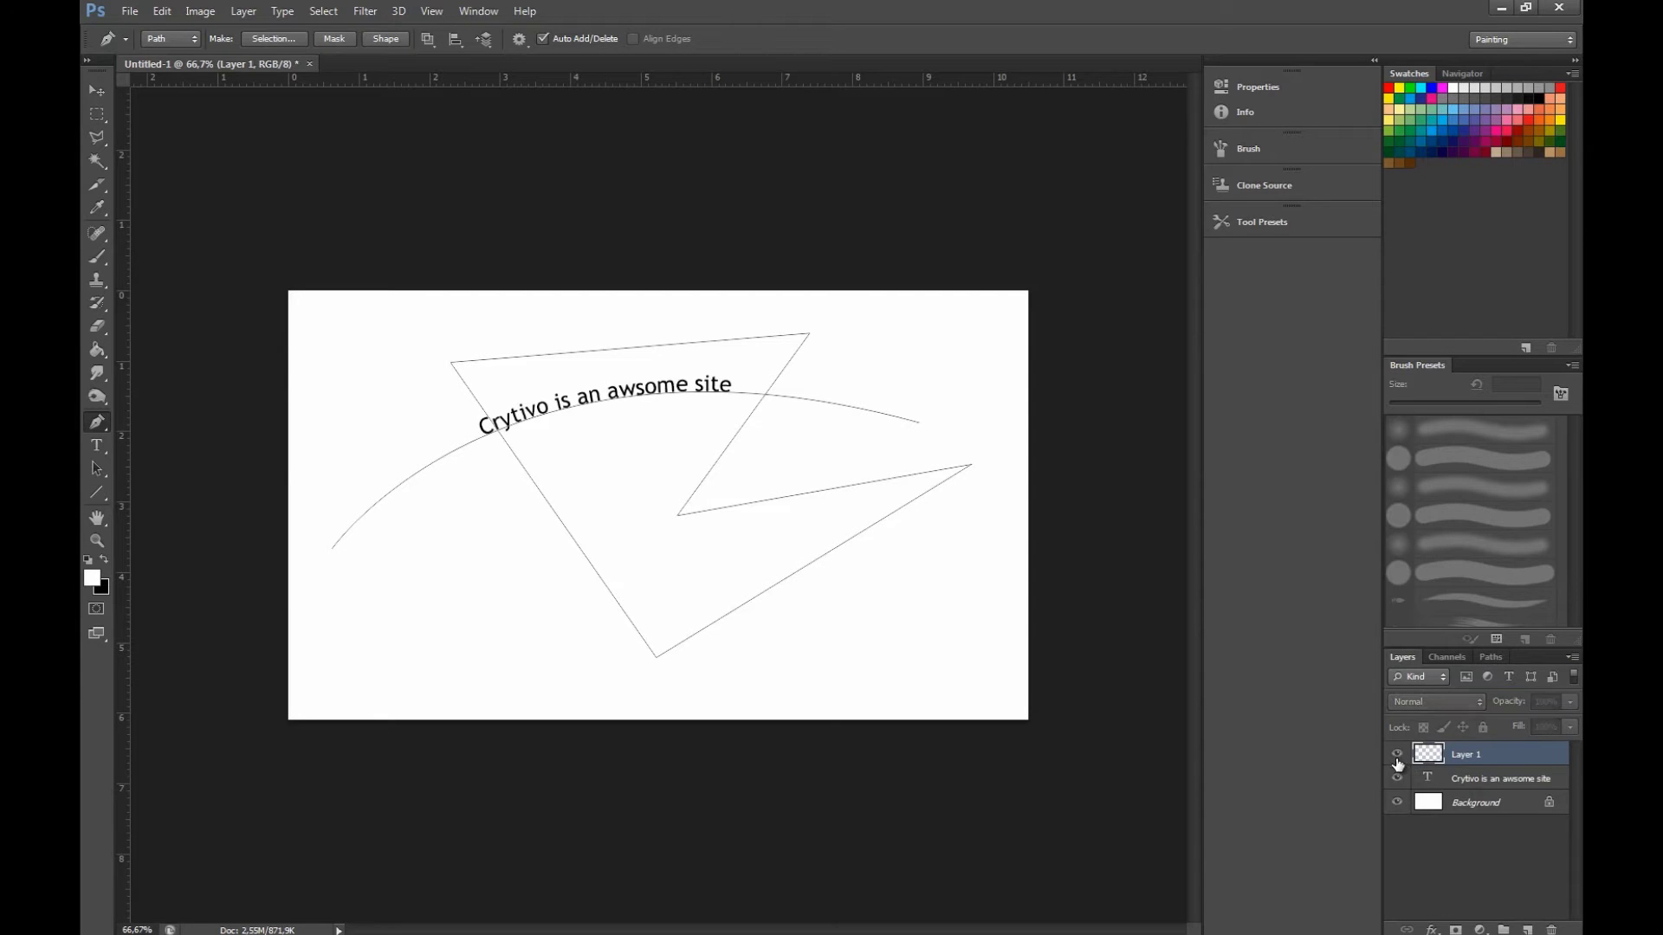
click(1397, 779)
click(1491, 657)
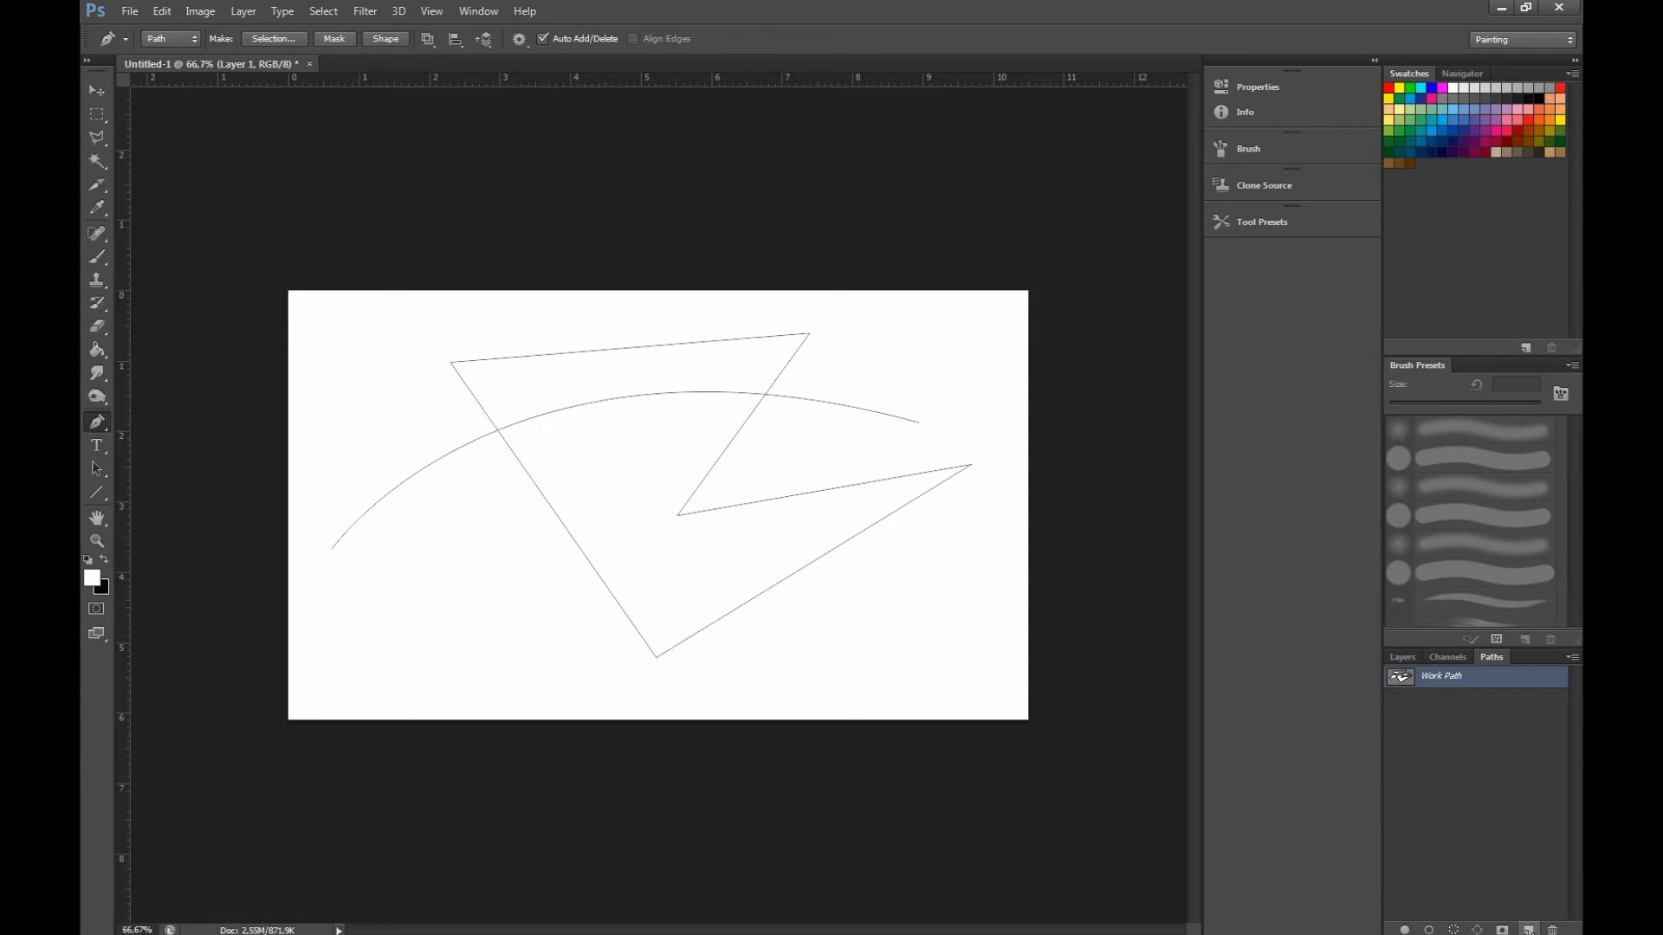
Add a new closed four-corner Pen path and start area type inside it.
click(1527, 929)
click(446, 374)
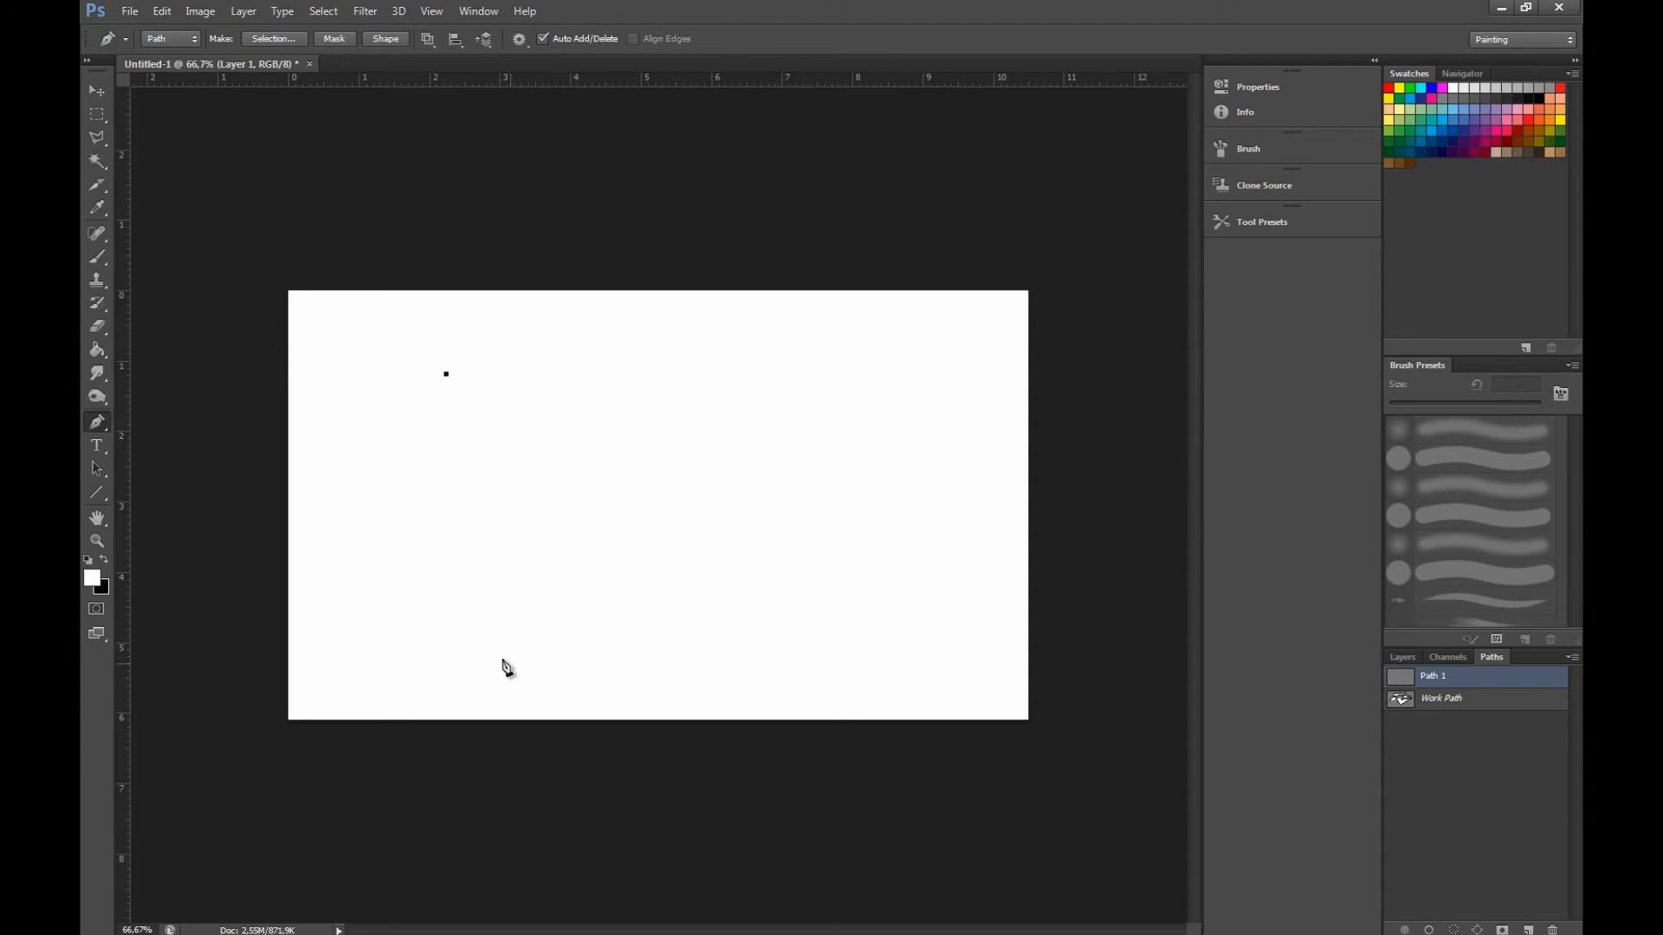
click(499, 656)
click(930, 578)
click(781, 354)
click(446, 374)
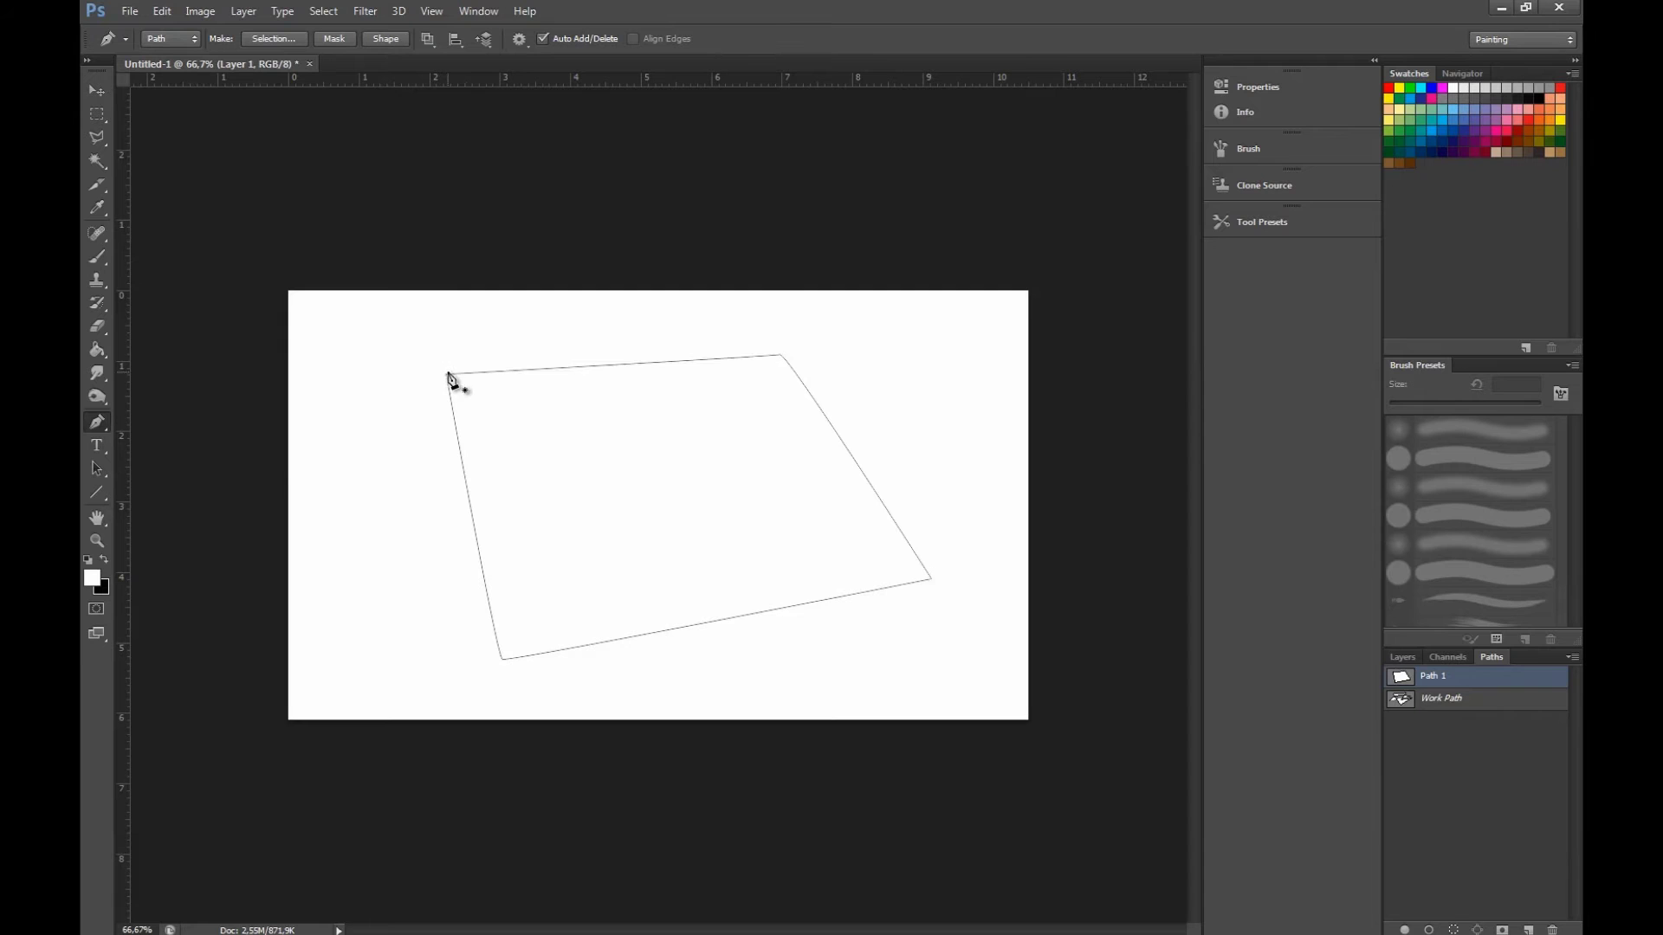
click(98, 446)
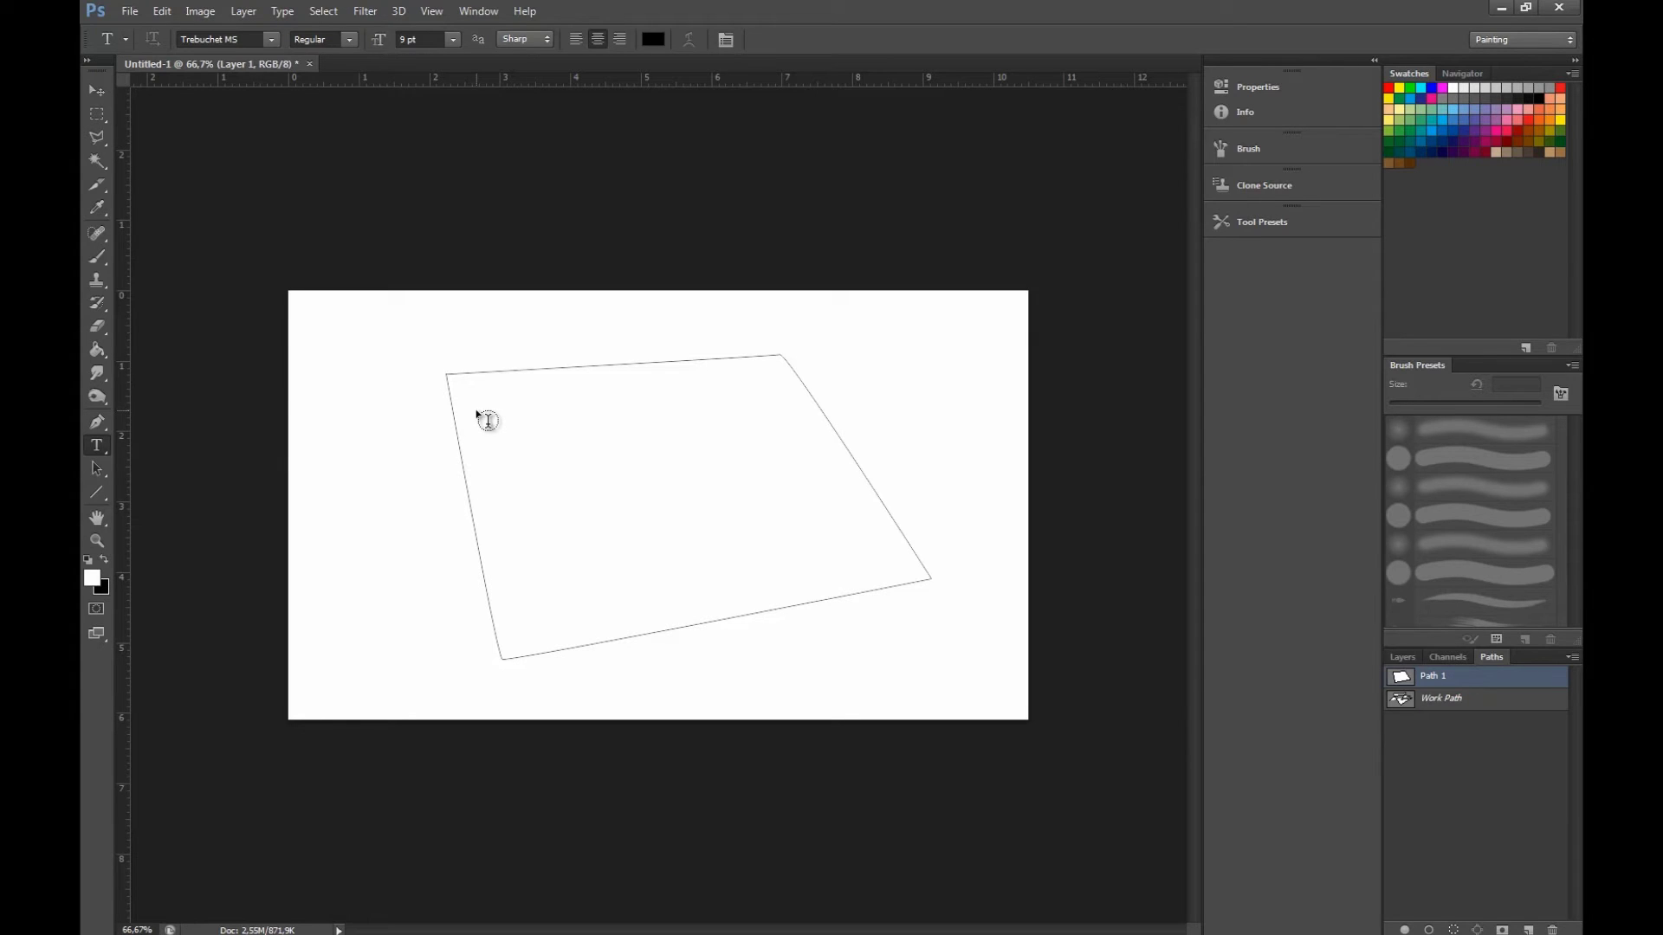
click(502, 431)
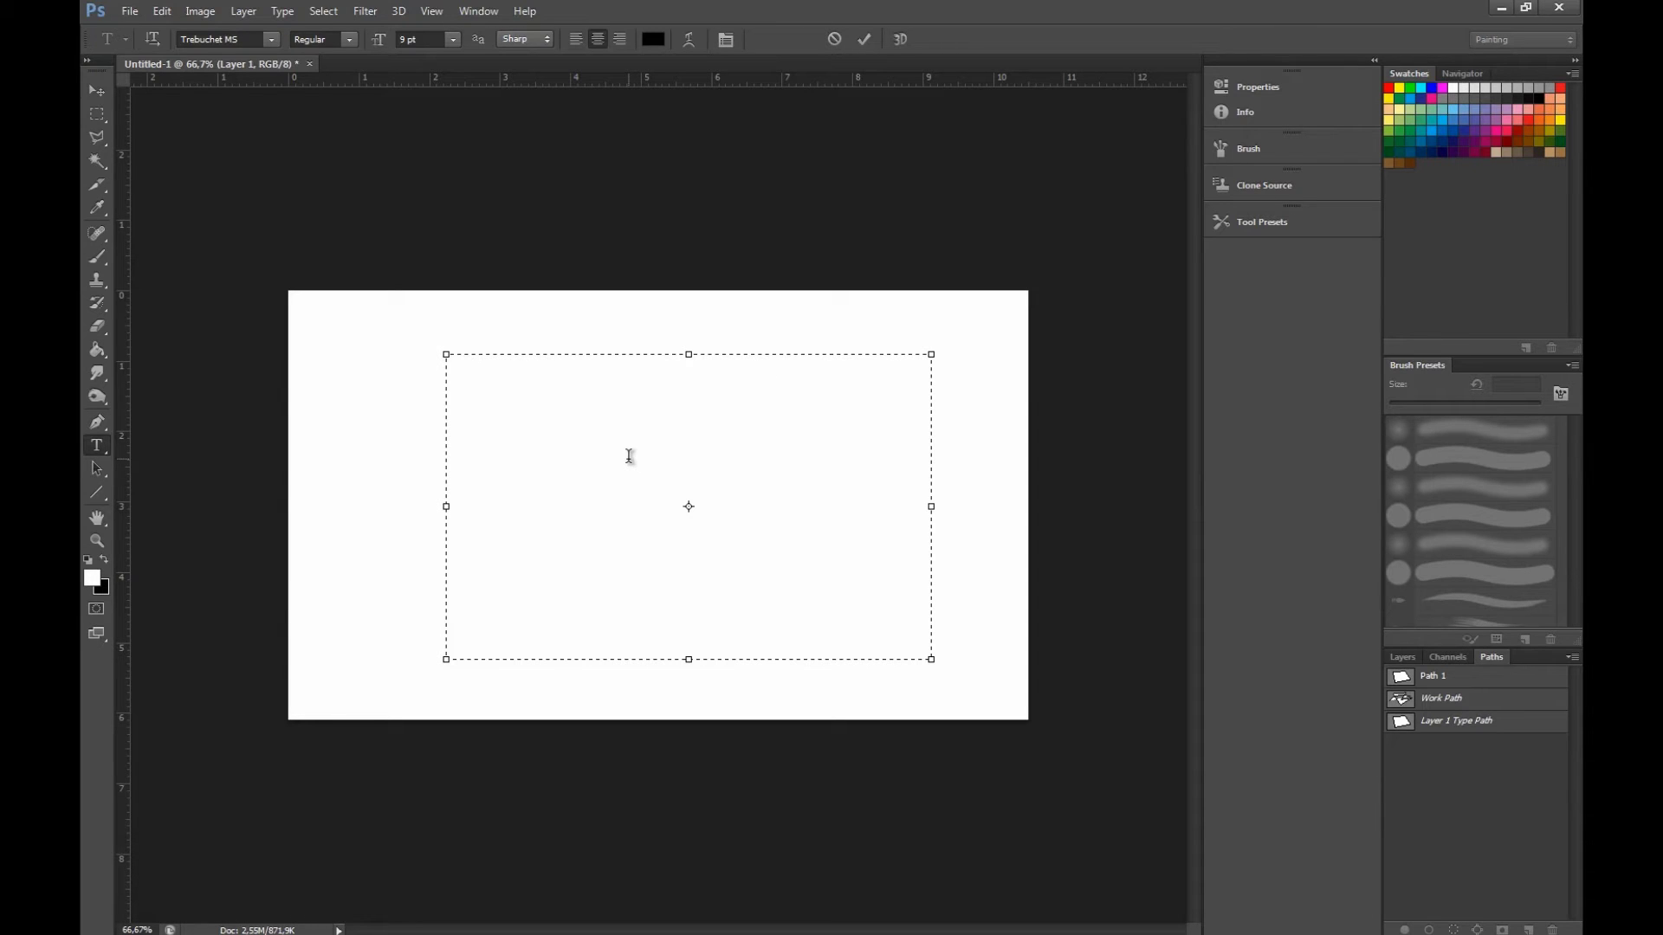
Type filler text, copy it, and paste it repeatedly to fill the shape, then commit.
text(j)
text(jjjjjjjjjjkjadjhoajhda)
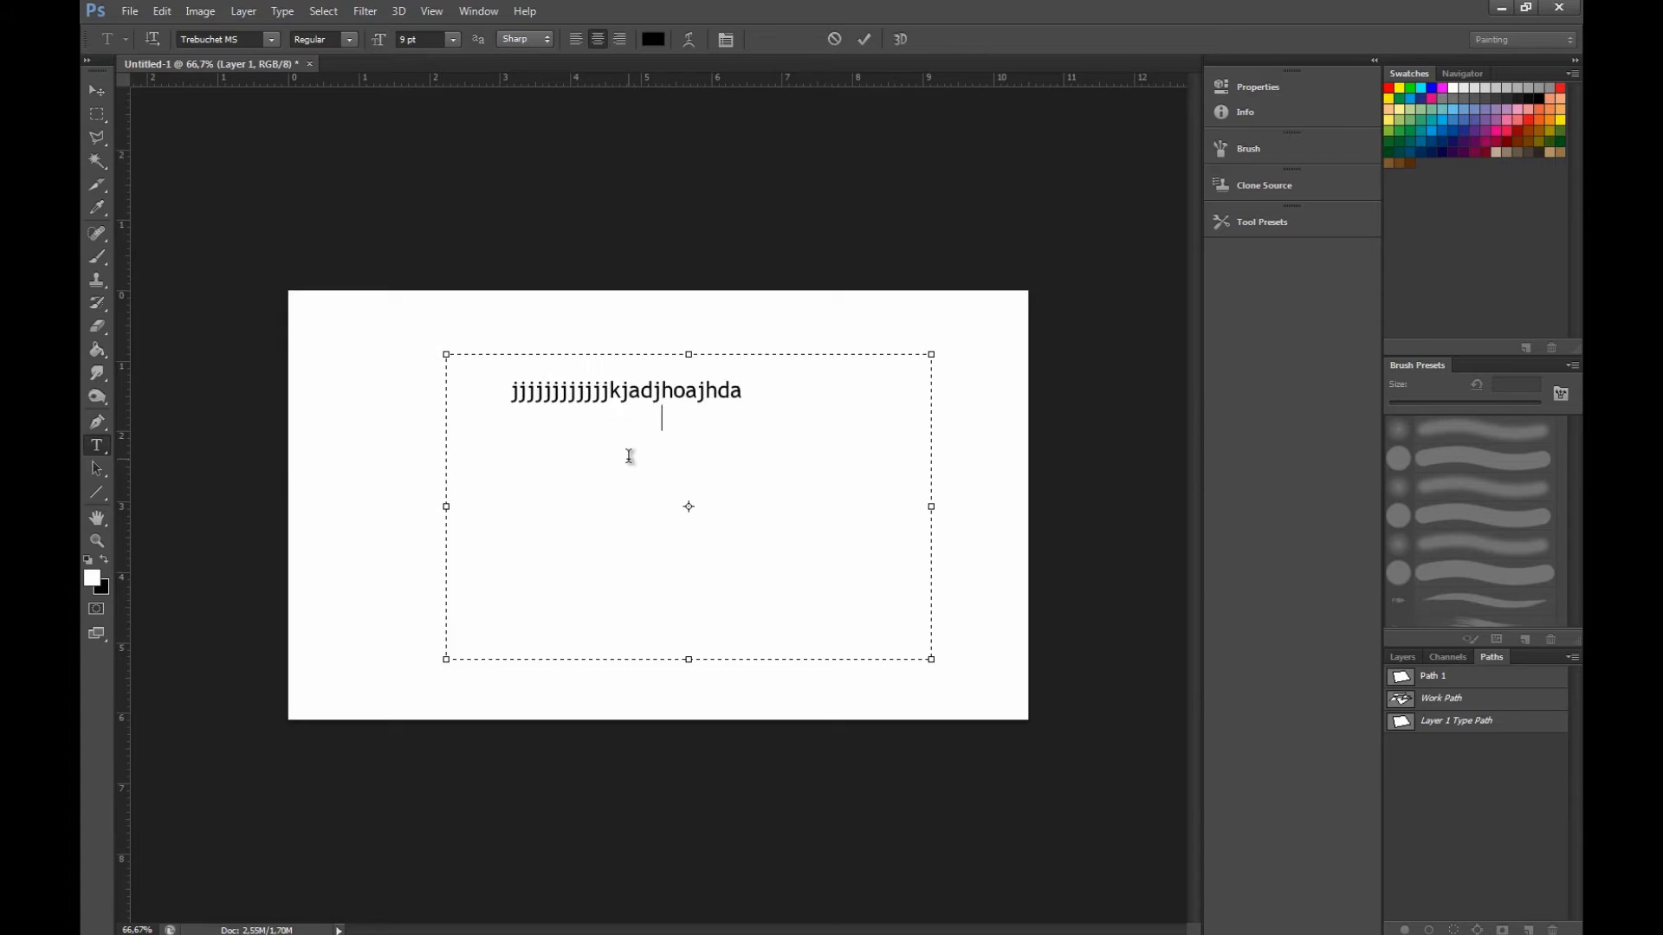
text(opldaaopladop)
key(ctrl+a)
click(632, 465)
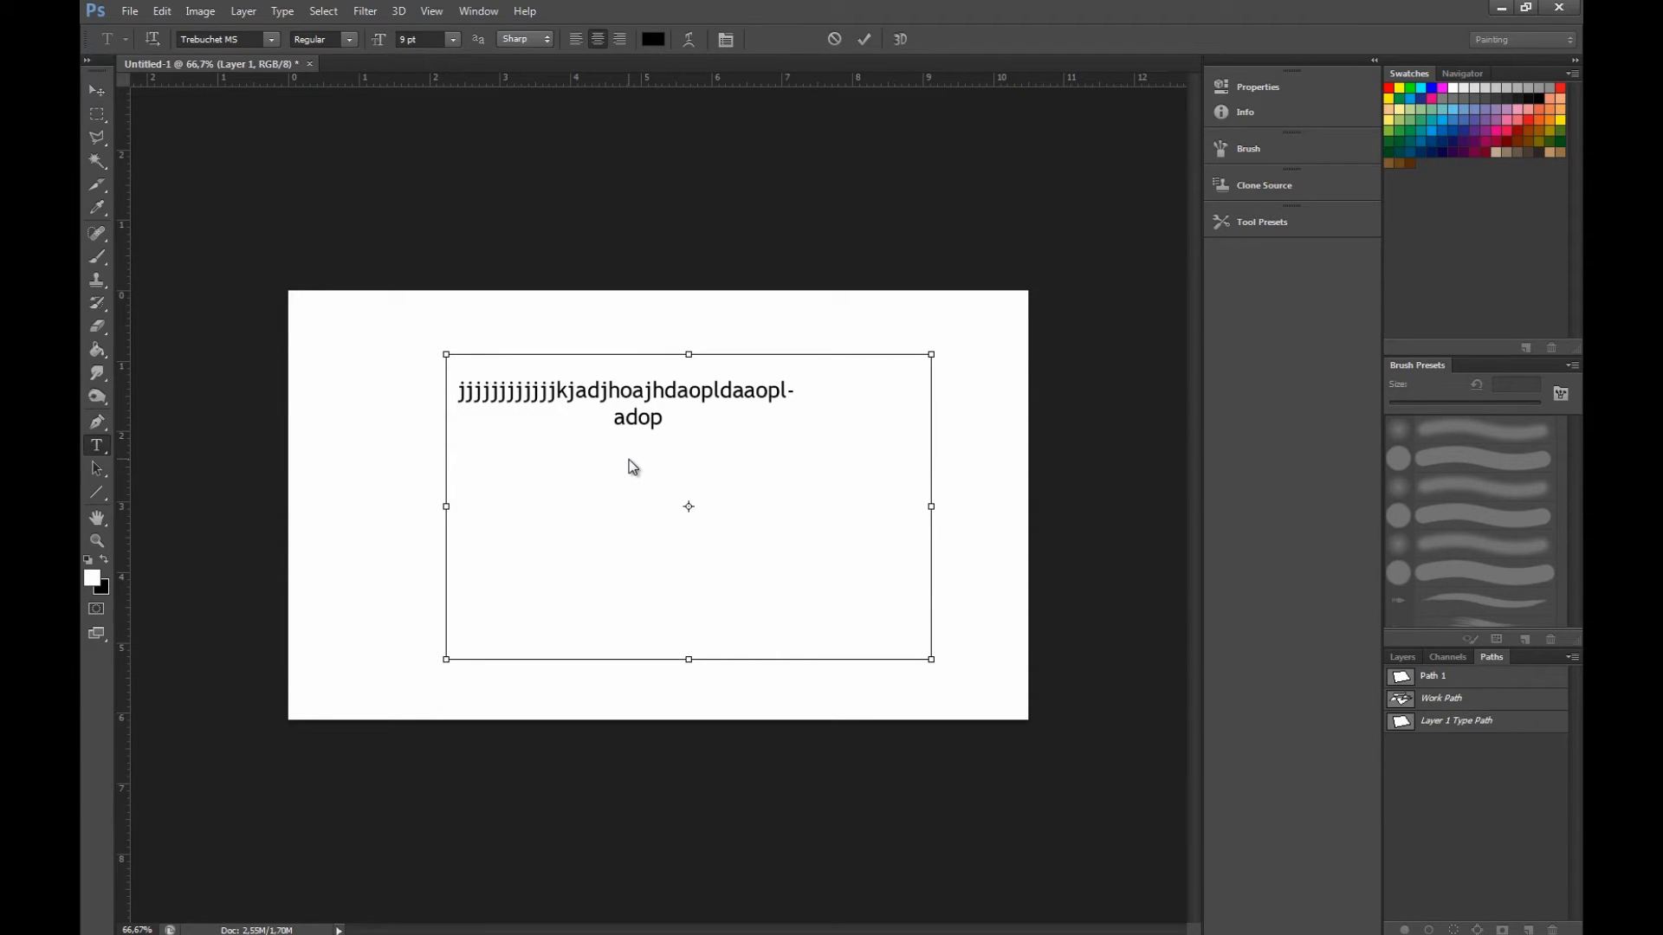
click(727, 464)
key(ctrl+v)
key(ctrl+v)
key(ctrl+v)
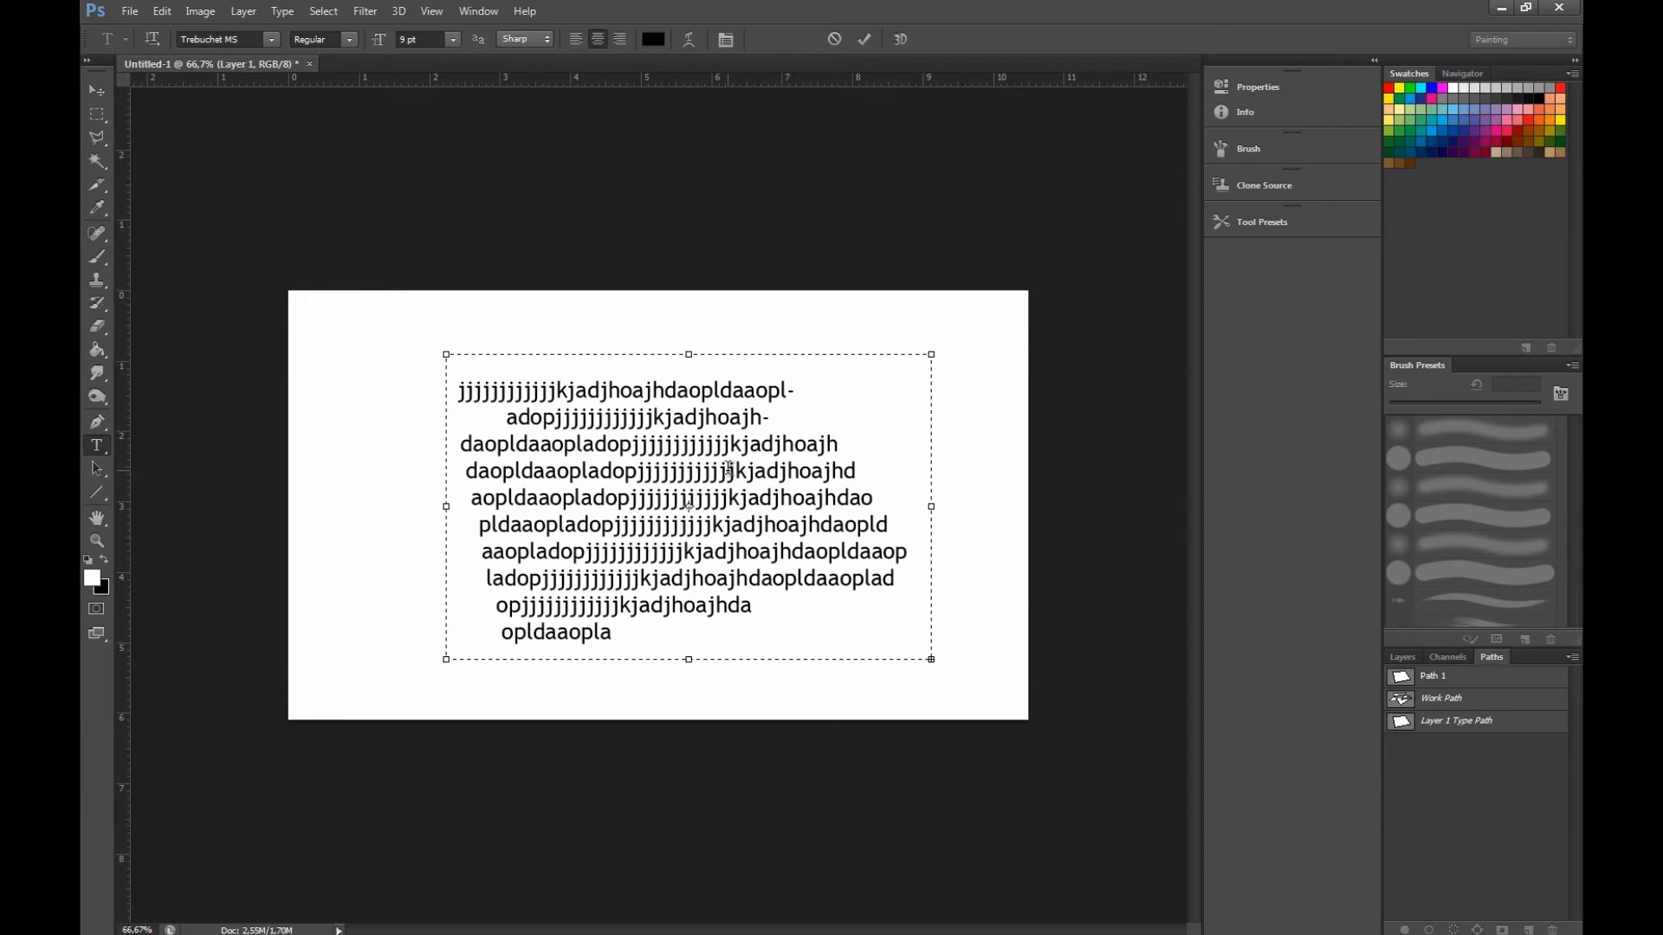
click(865, 39)
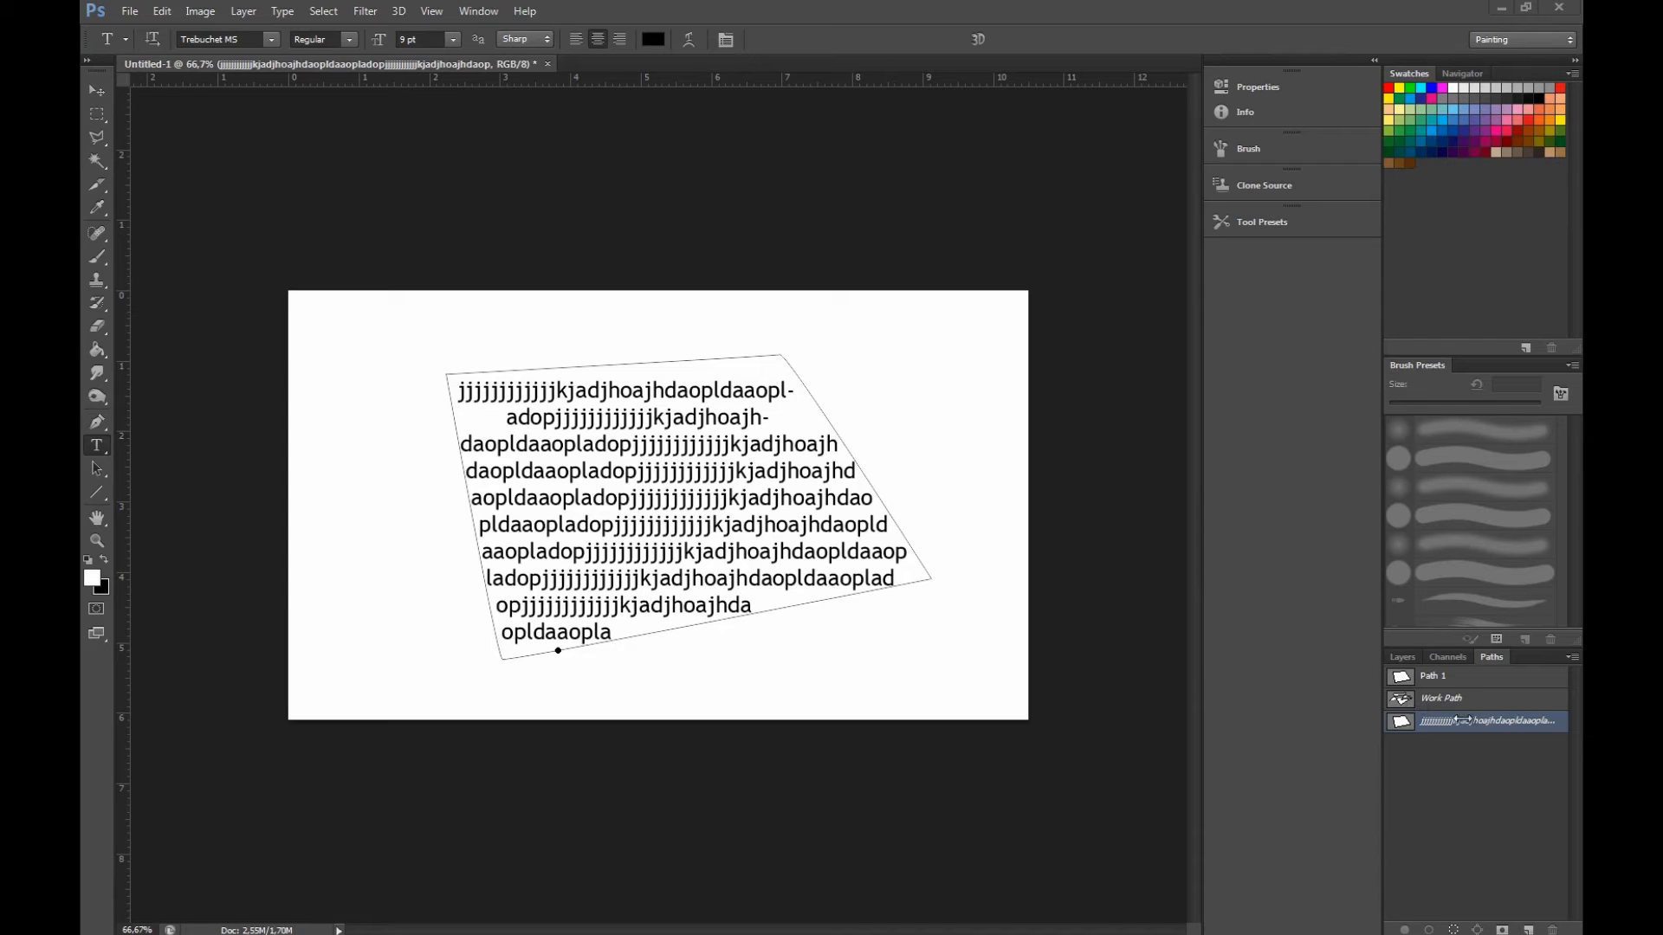
Delete Path 1 and the old work path from the Paths panel.
click(1462, 712)
click(1455, 680)
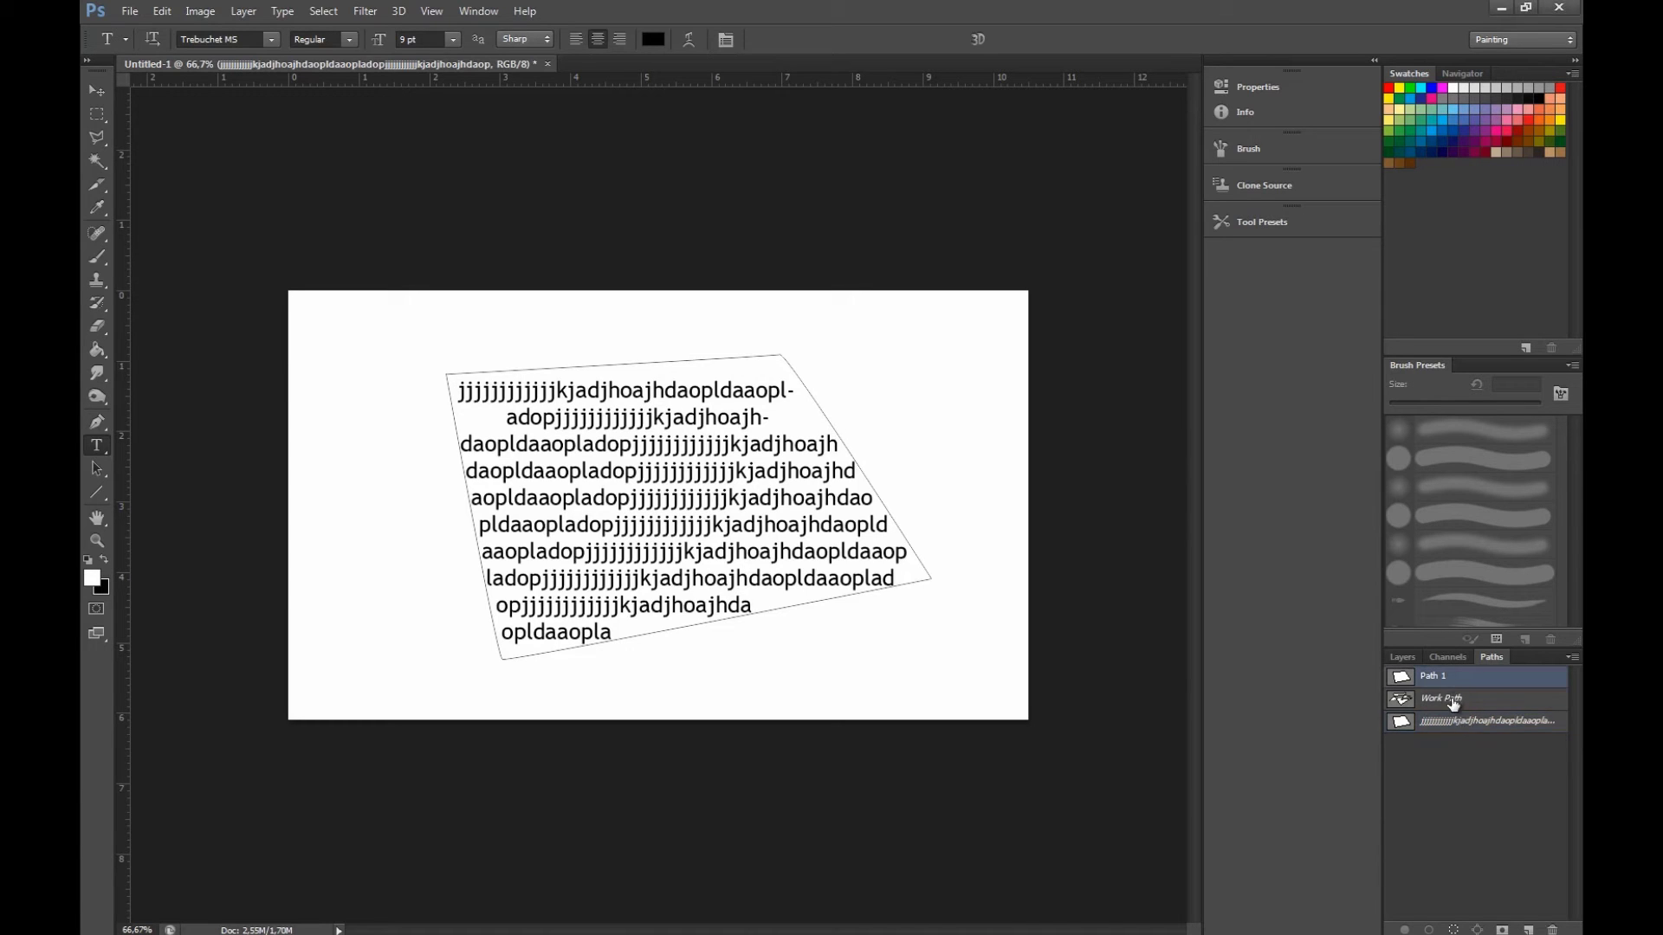
click(1551, 929)
click(779, 359)
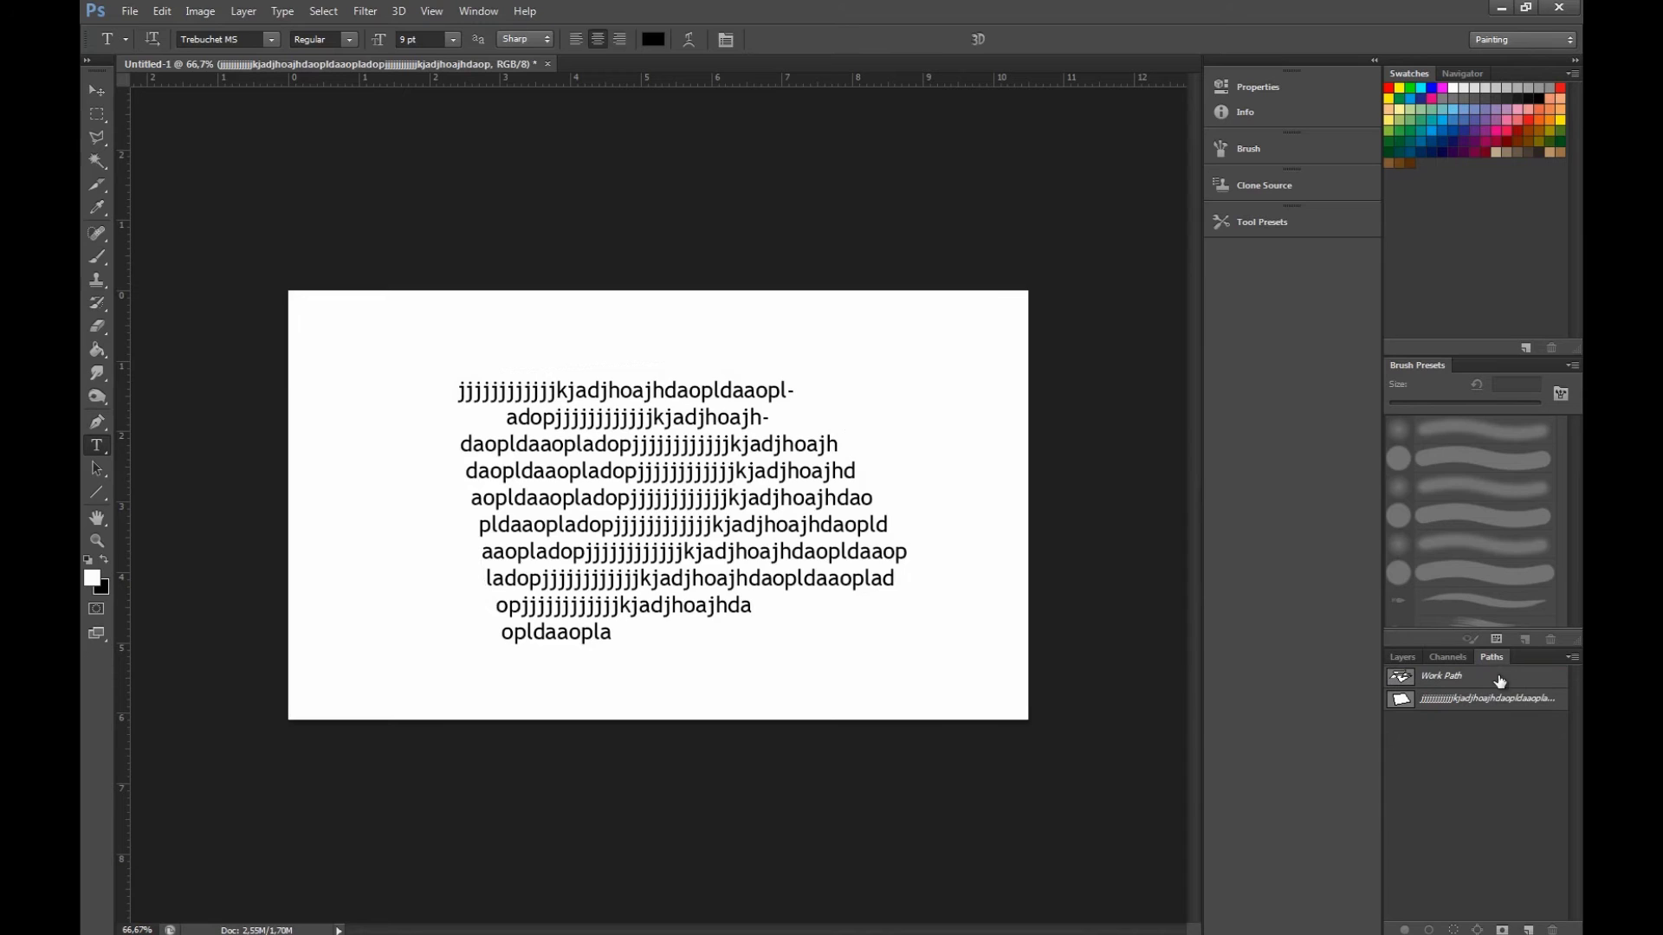
click(1473, 683)
click(1479, 739)
click(1447, 674)
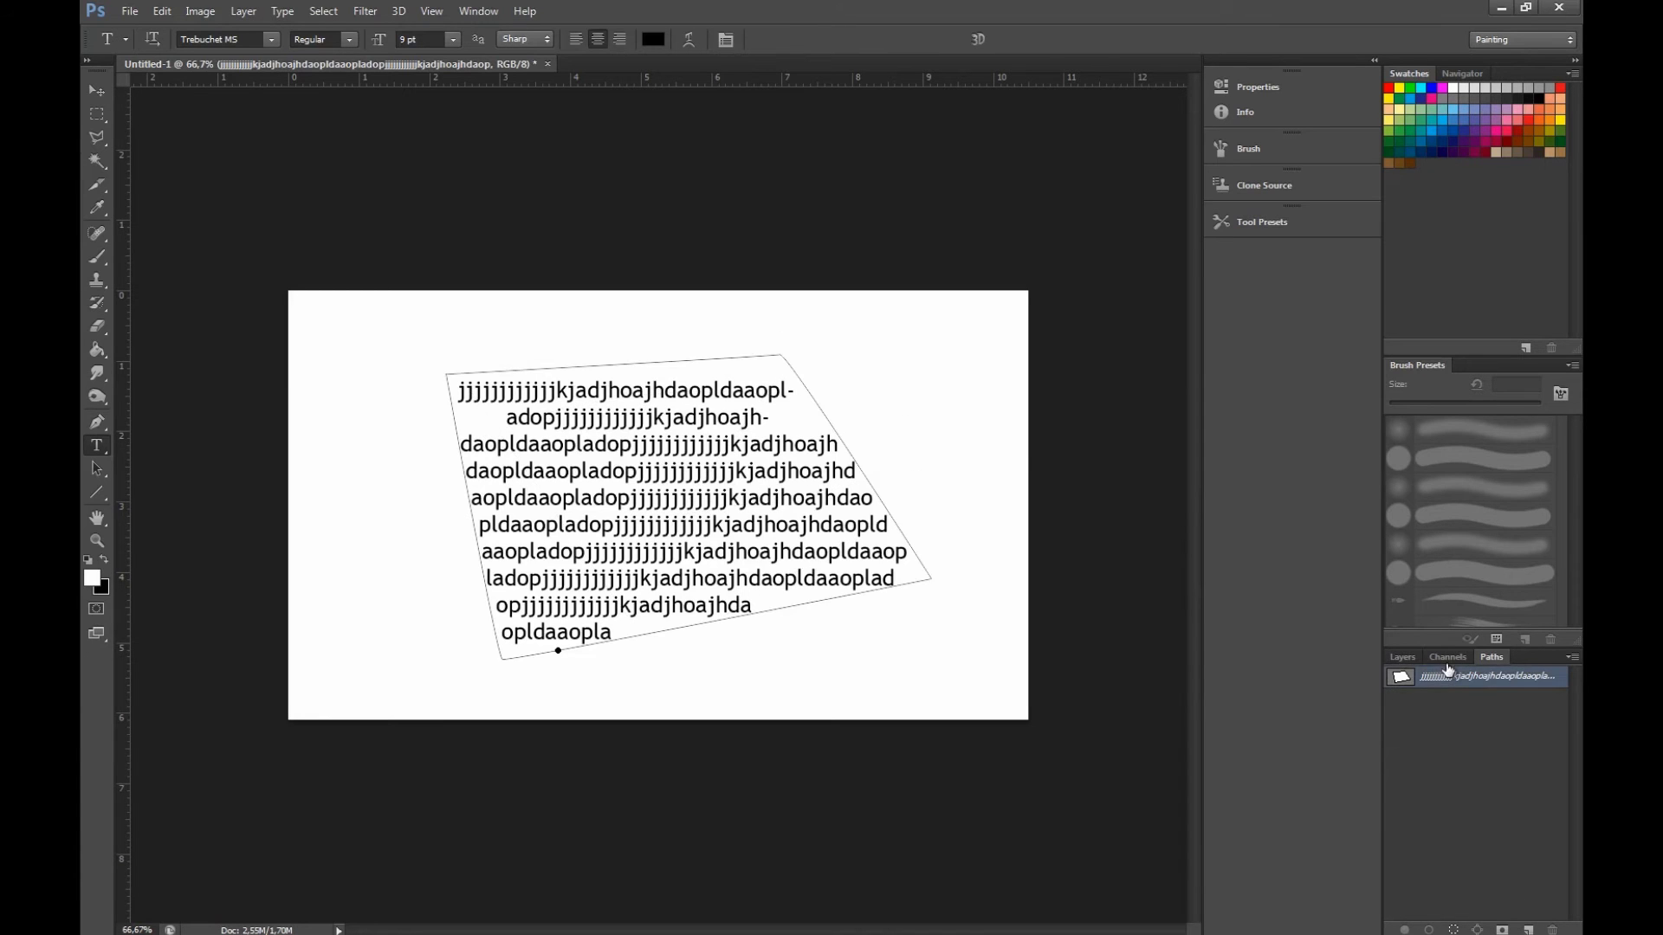
Delete the warped text layer and the leftover sentence text layer.
click(1402, 657)
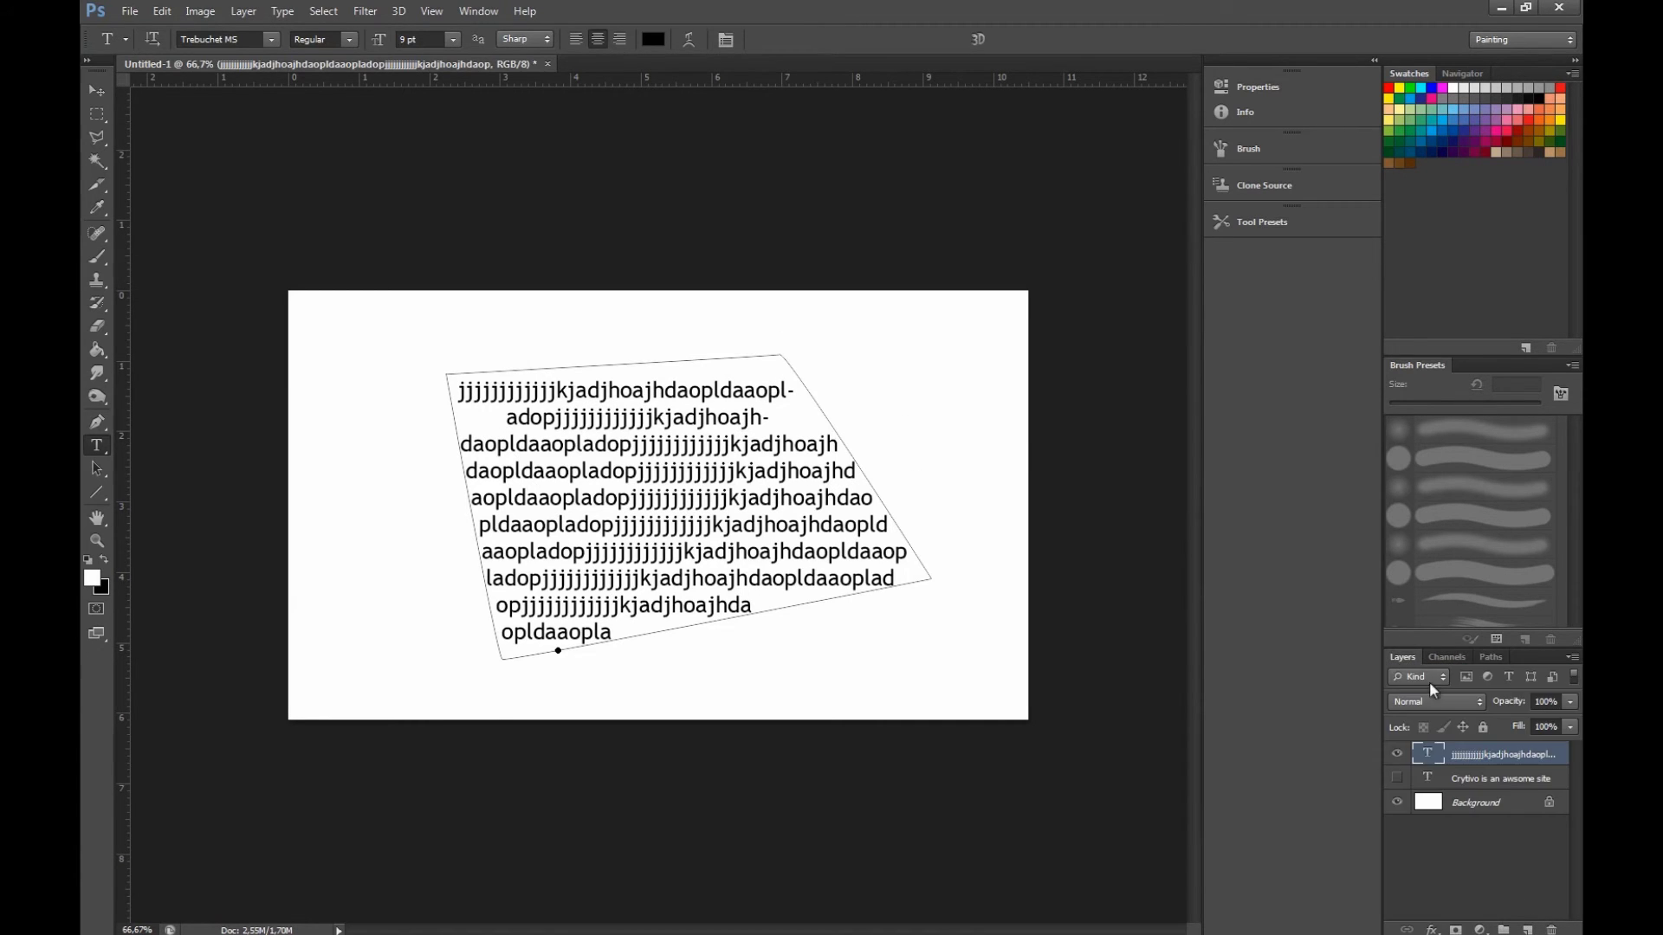
click(1551, 929)
key(Return)
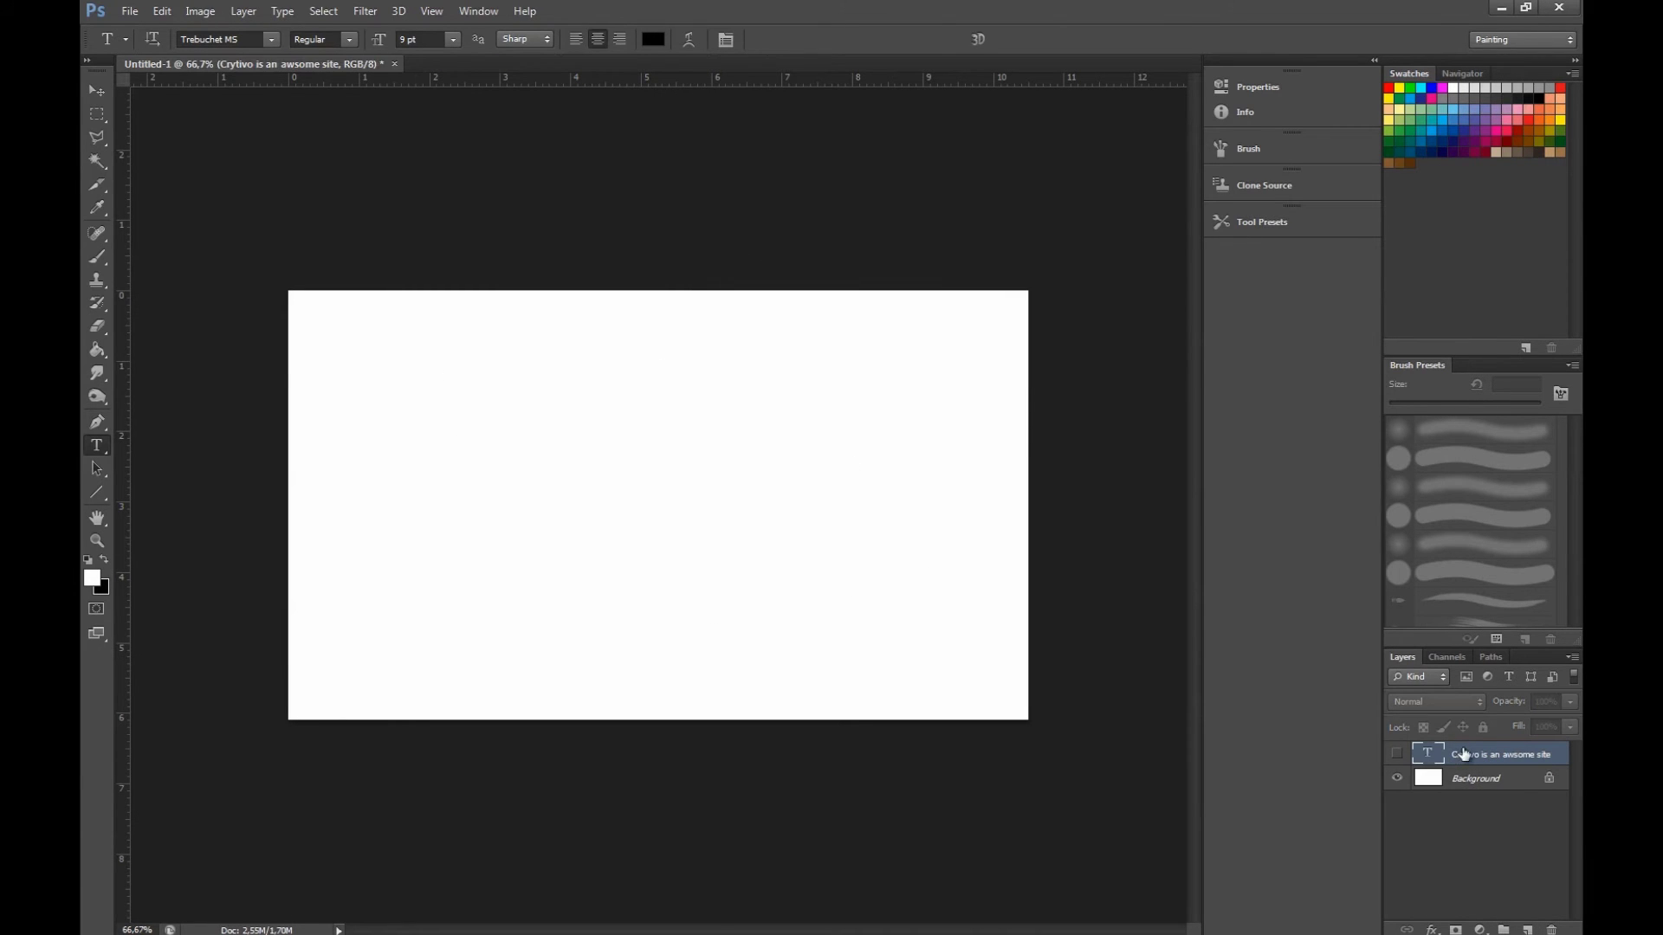
click(1553, 929)
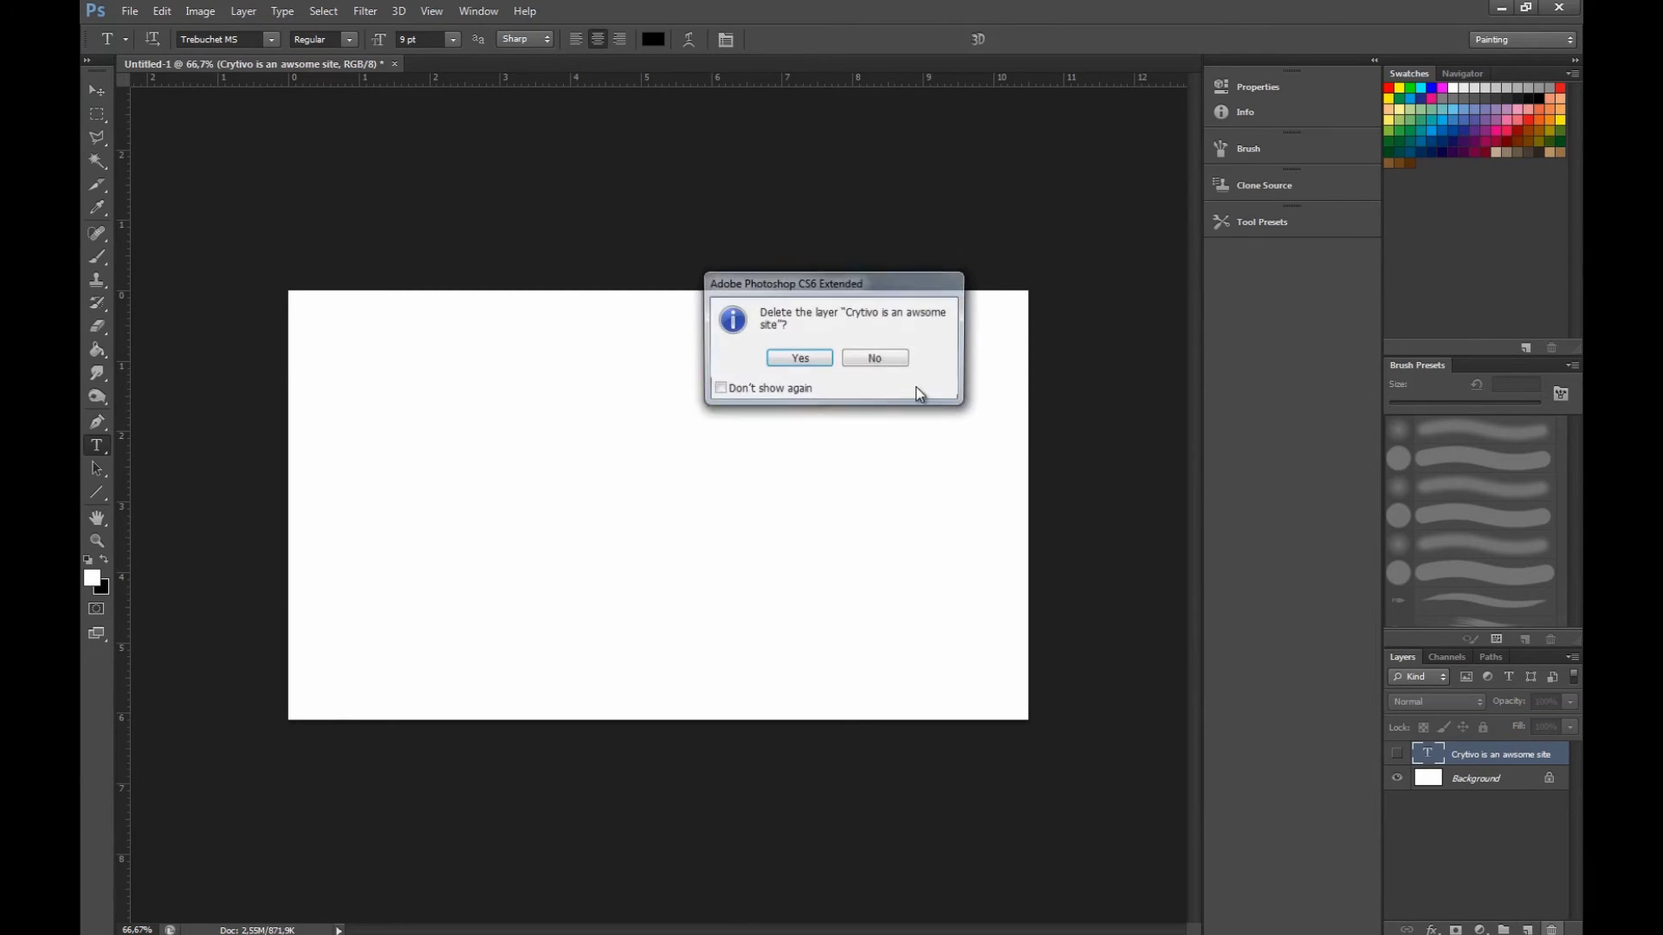
click(788, 362)
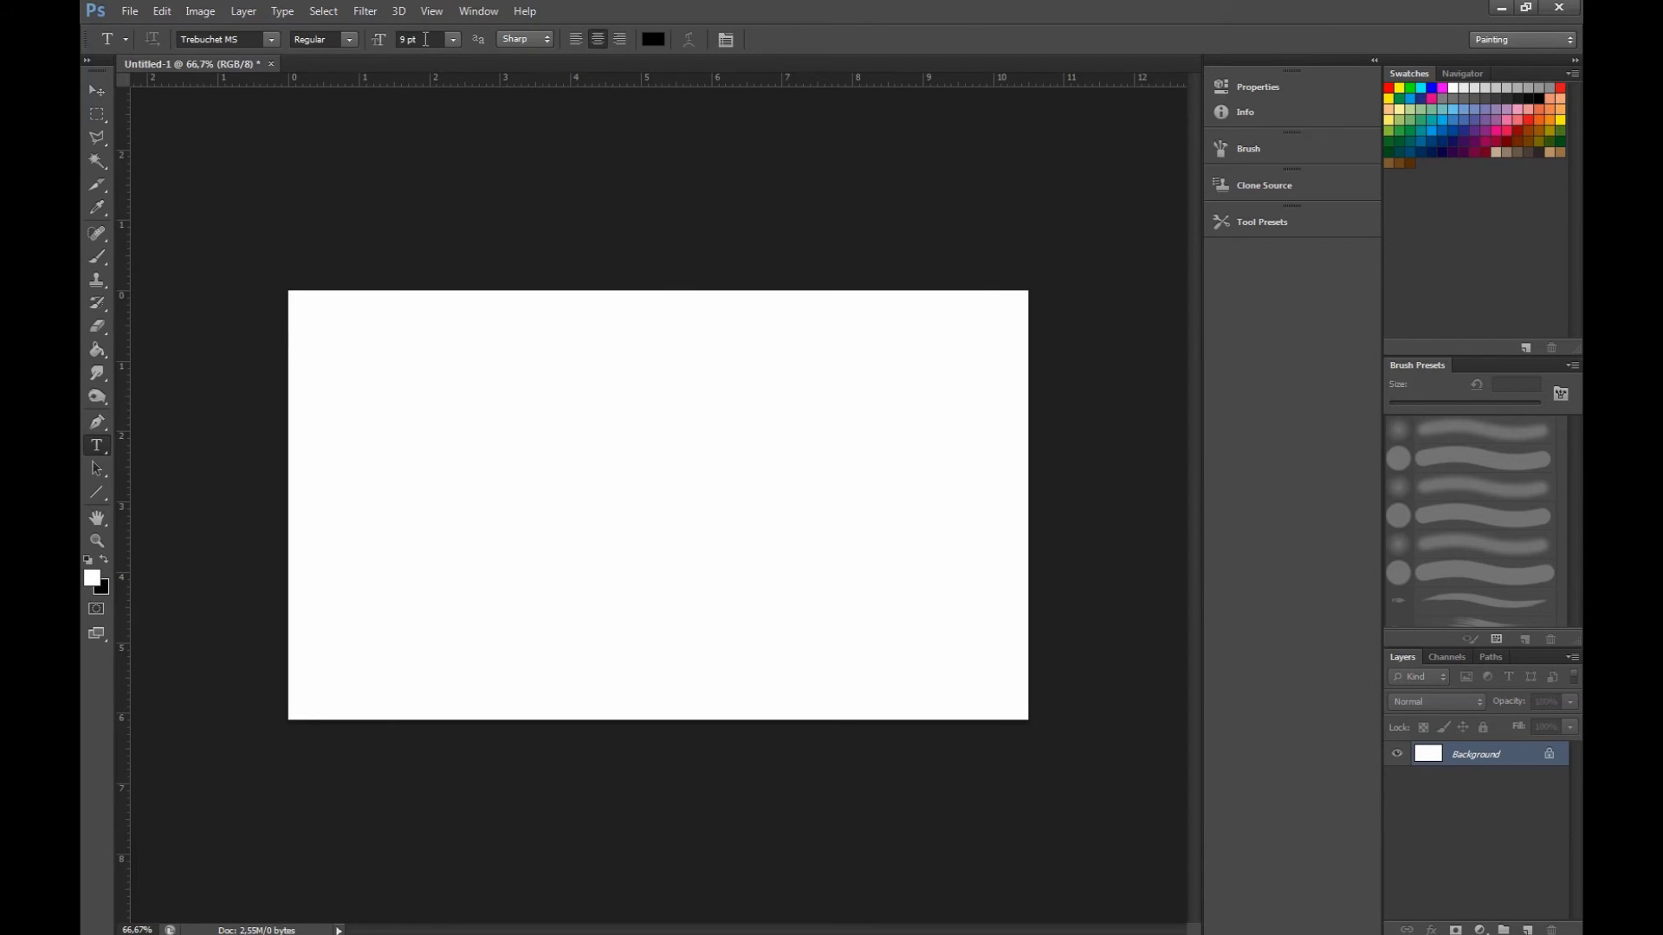
Set the type options to 85 pt Bold.
drag(407, 39, 356, 37)
text(85)
click(320, 39)
click(316, 86)
Type 'Crytivo' at 85 pt in a widened one-line box and shift it left.
mouse_move(327, 343)
mouse_down()
mouse_move(1026, 700)
mouse_move(918, 656)
mouse_up()
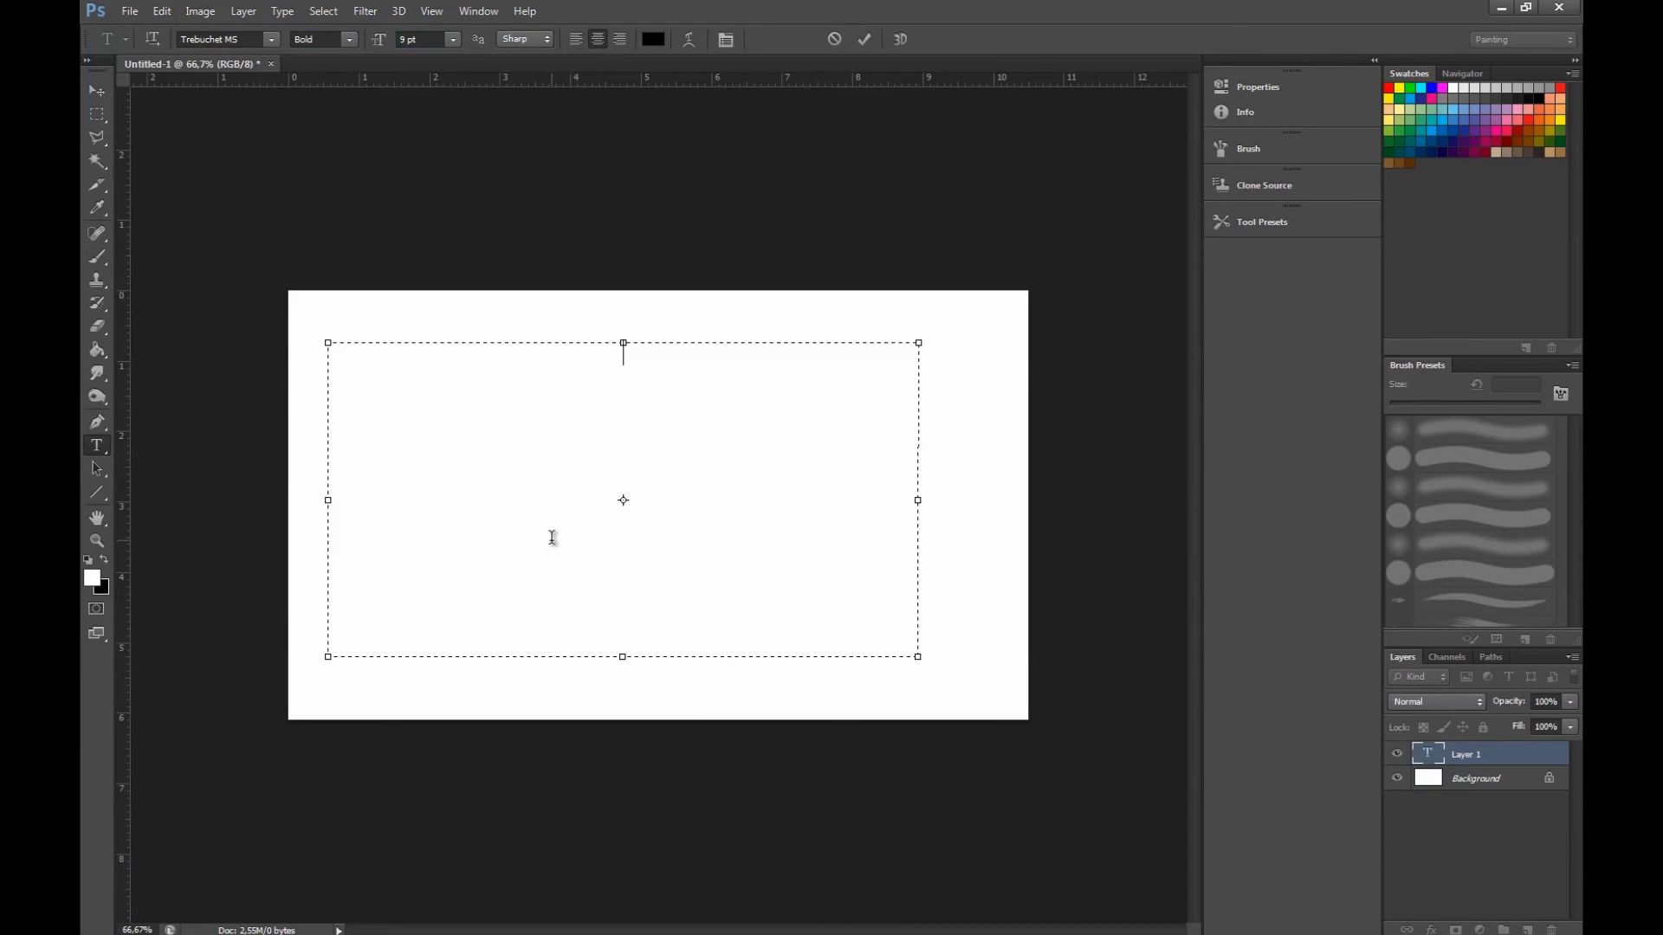
text(Crytivo)
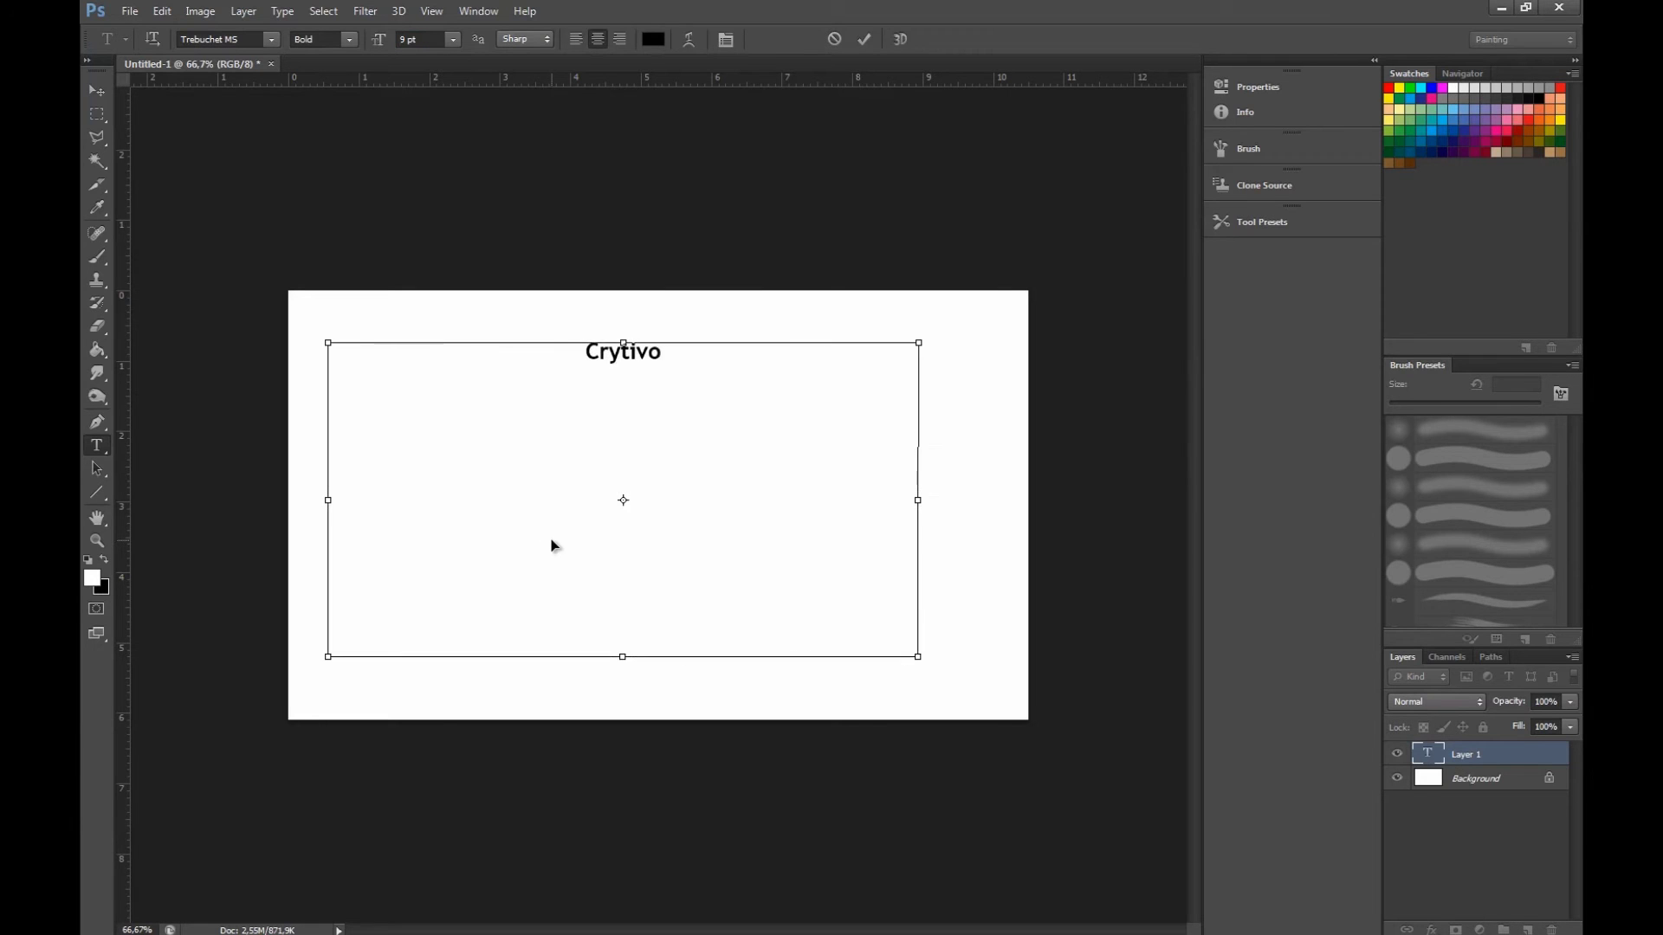
key(ctrl+a)
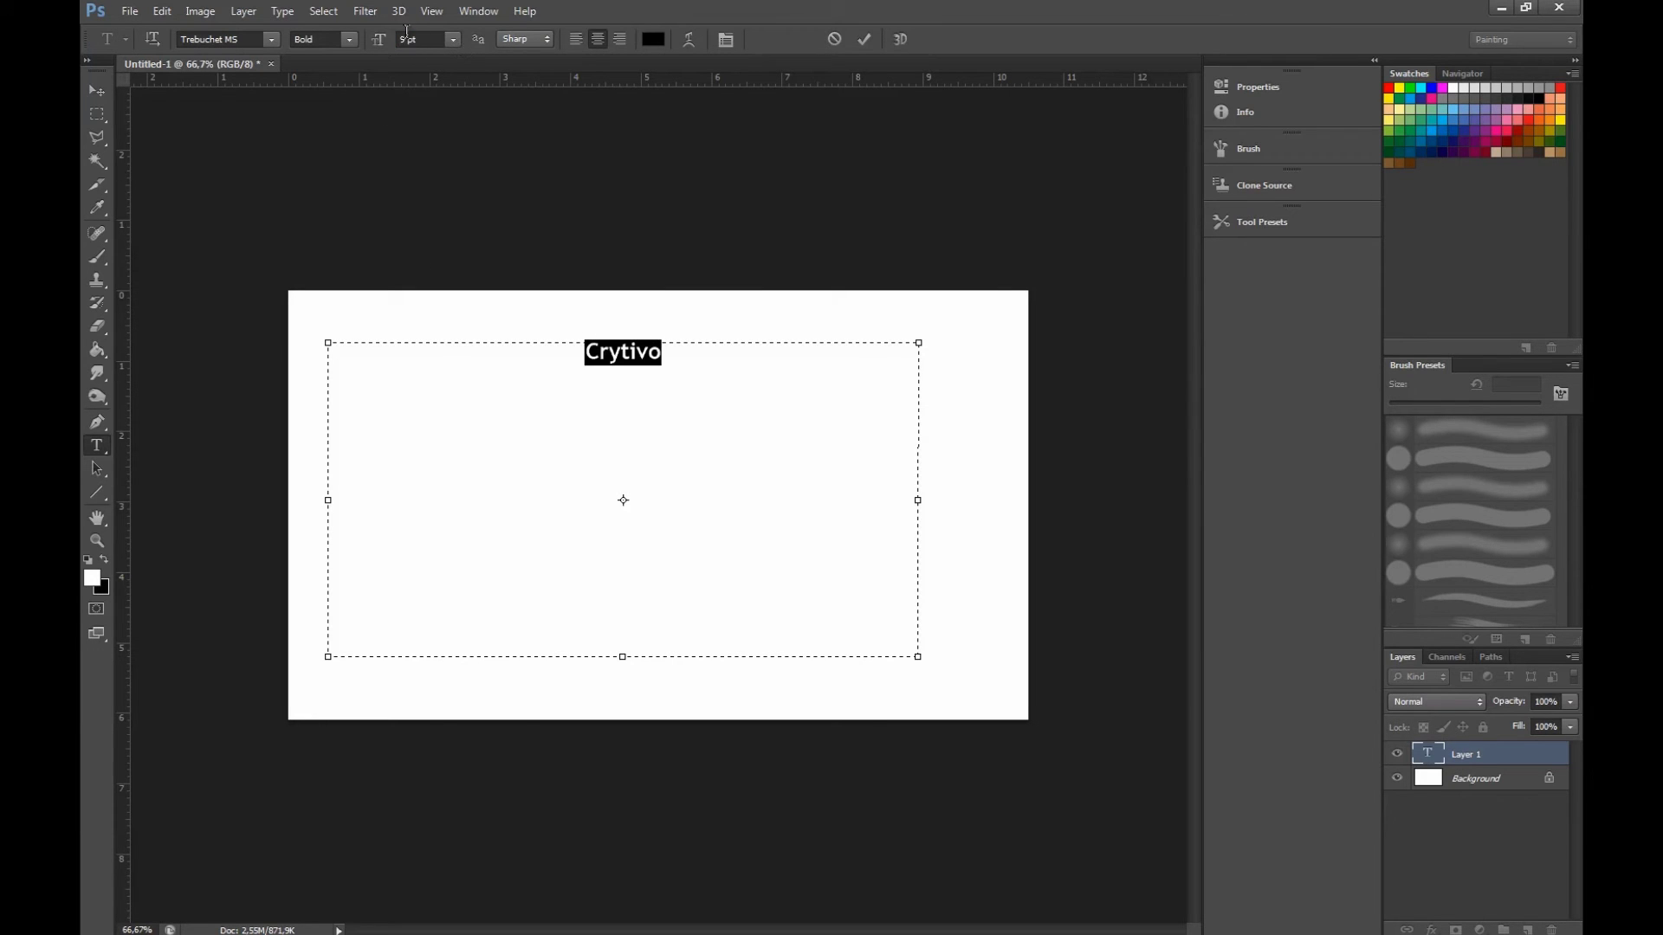
click(407, 35)
text(85)
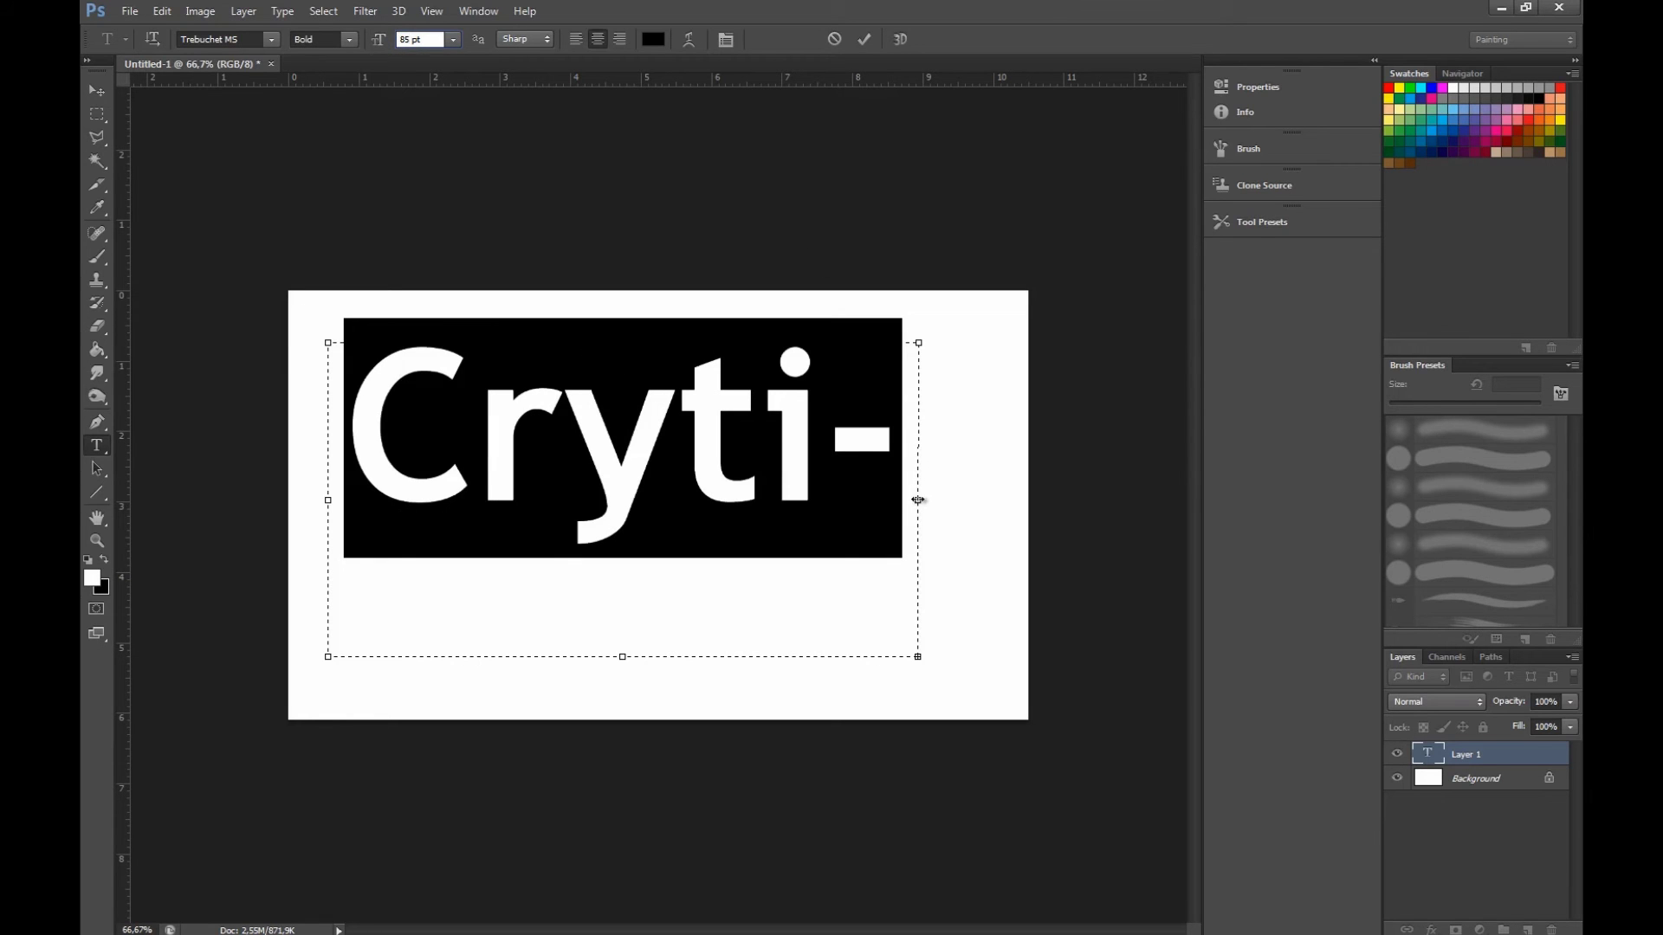
drag(917, 500, 1074, 500)
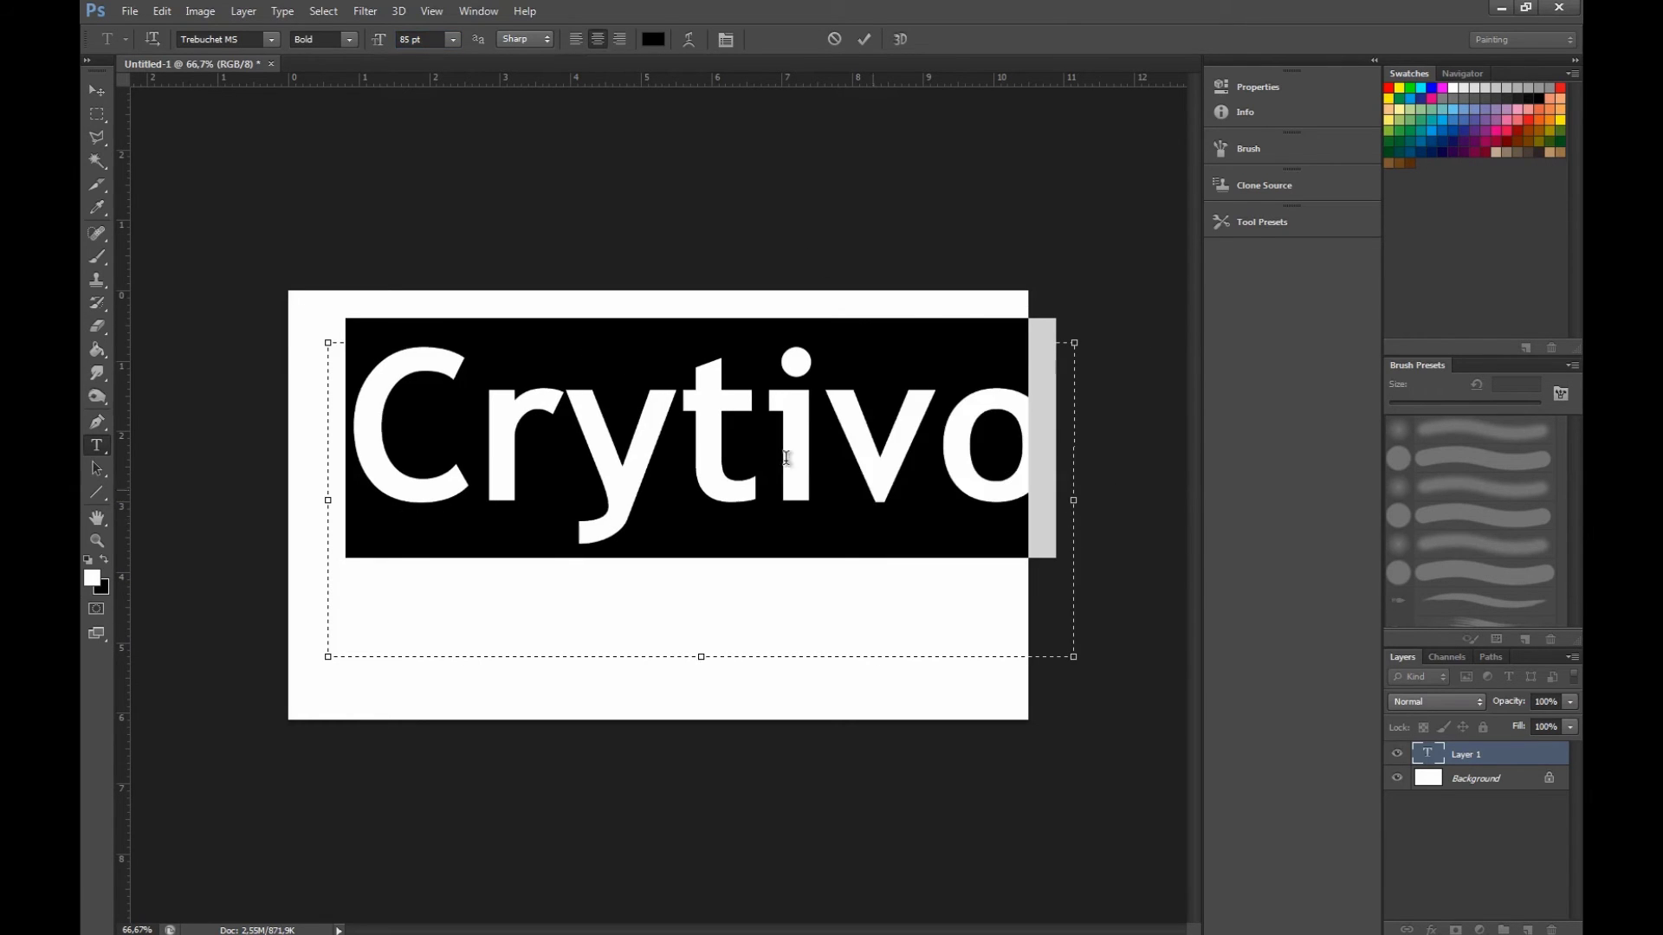
click(97, 90)
mouse_move(706, 457)
mouse_down()
mouse_move(640, 459)
mouse_move(659, 453)
mouse_up()
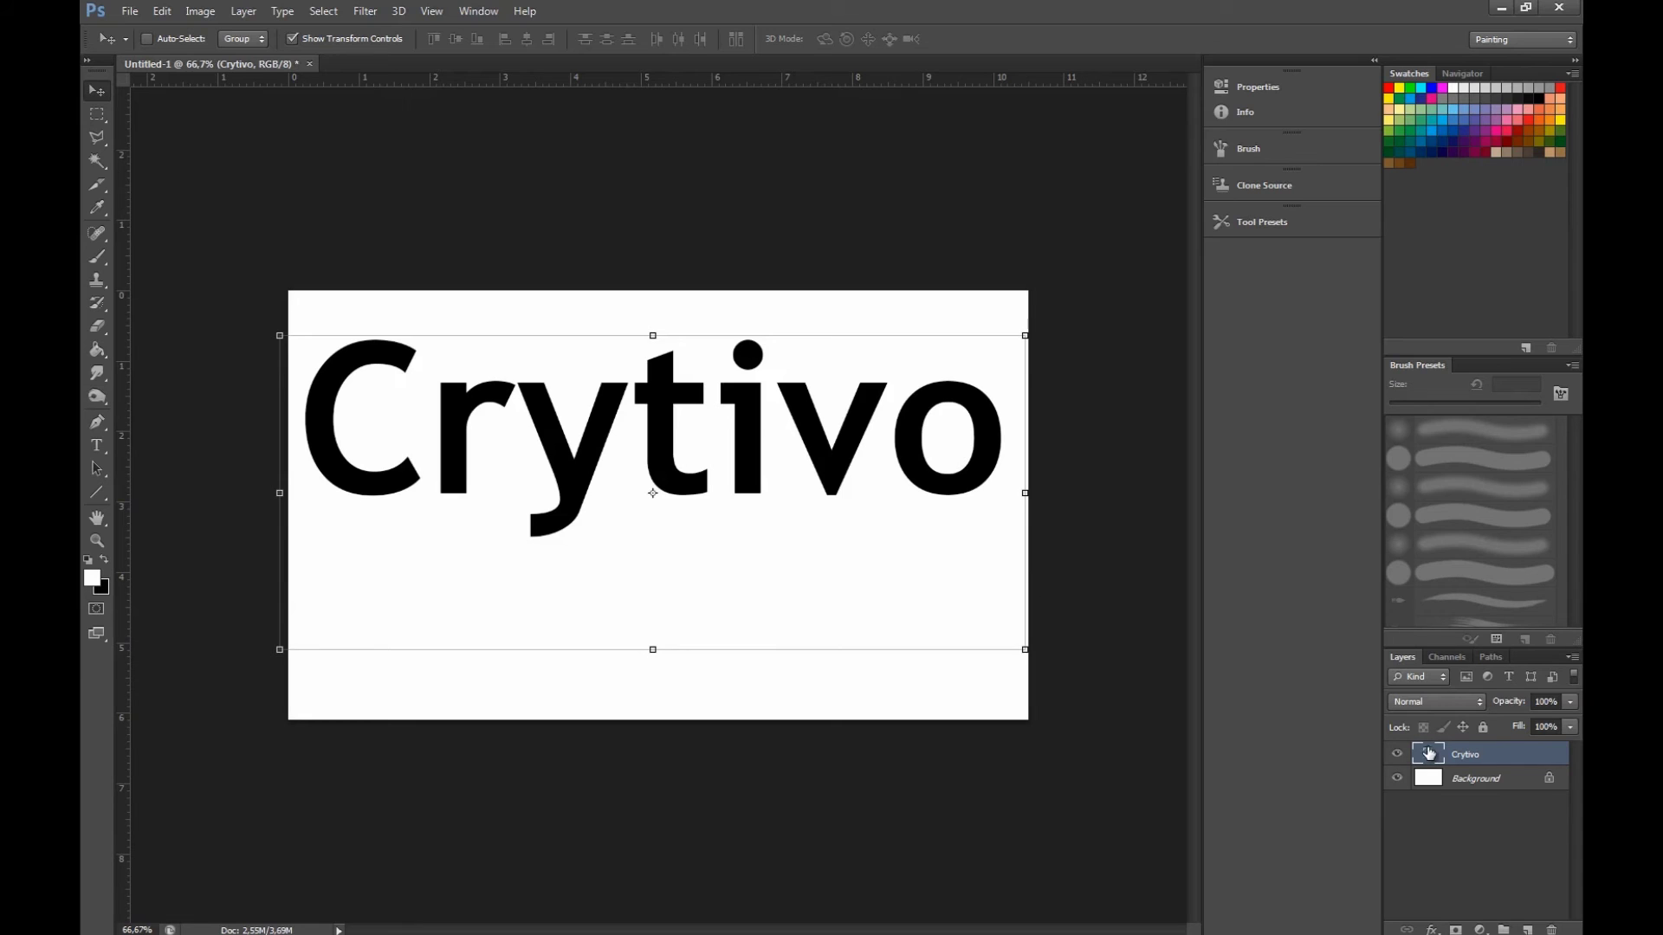
Convert the Crytivo text layer to a work path and hide the text layer.
right_click(1455, 757)
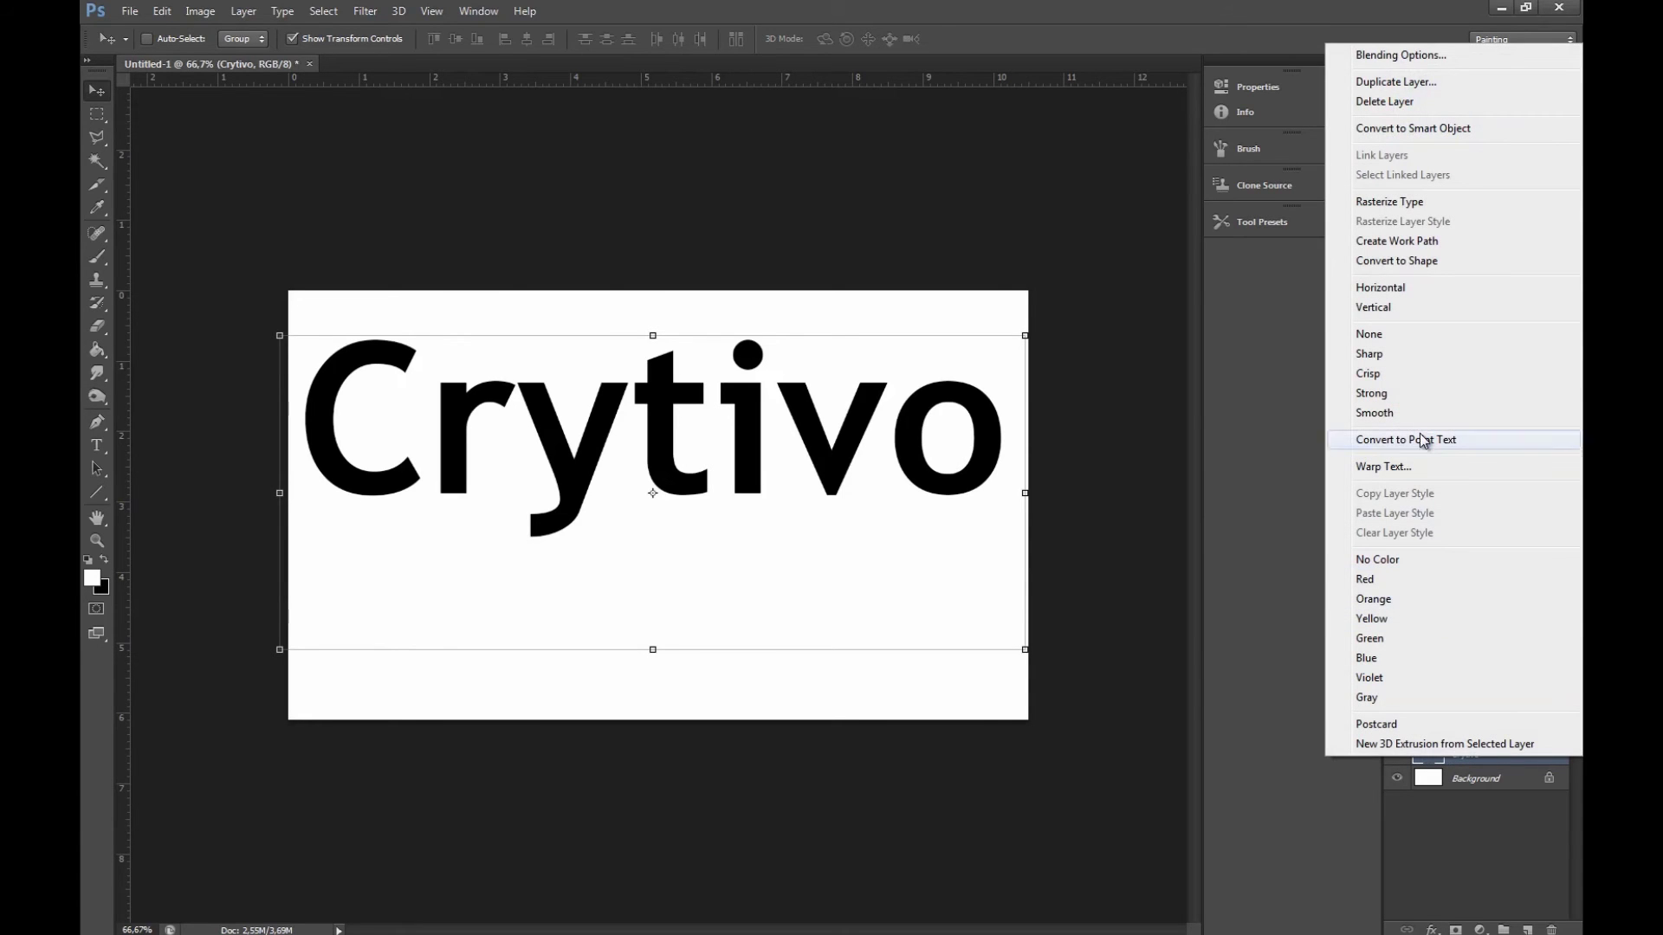
click(1418, 243)
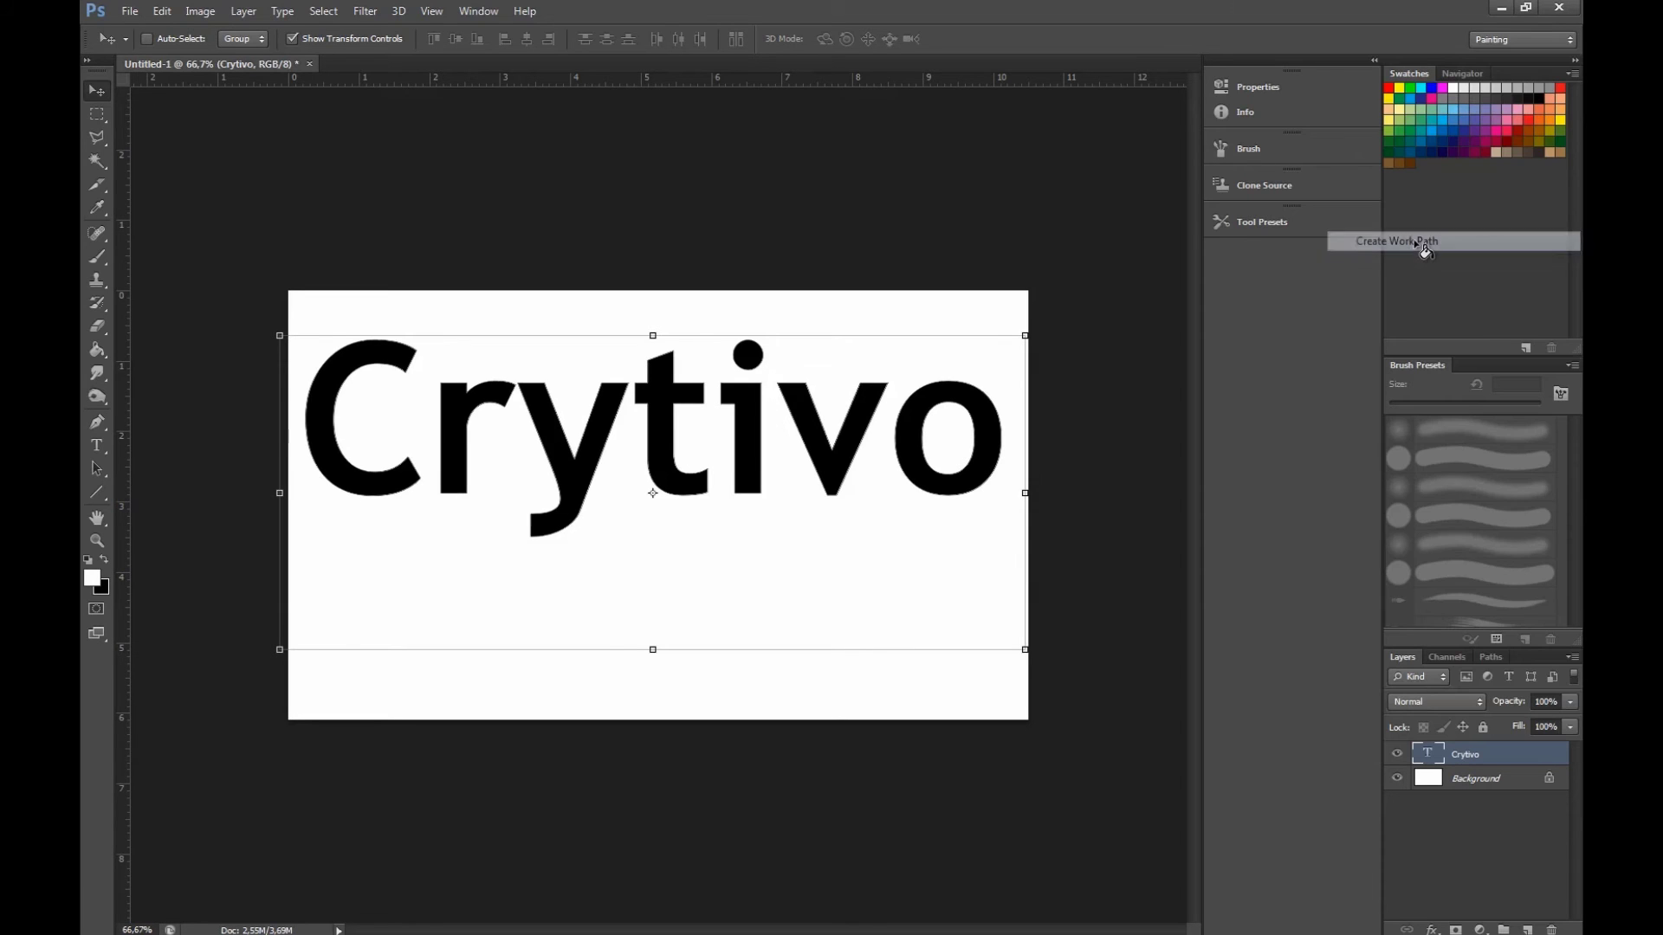
click(1490, 658)
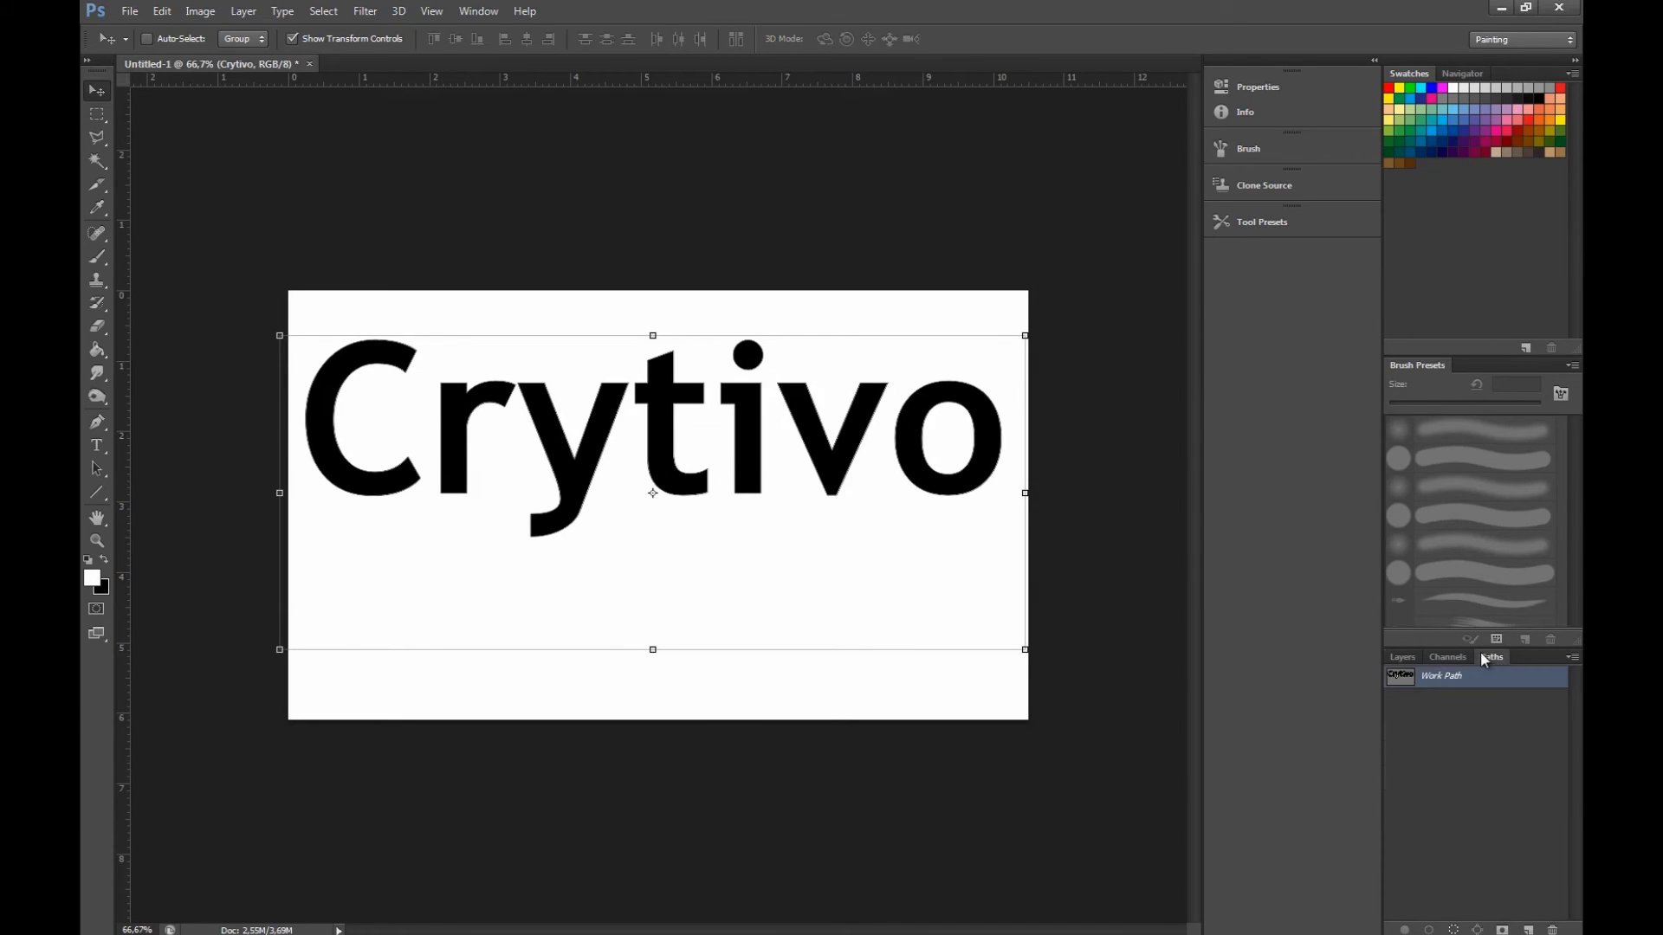
click(1402, 657)
click(1396, 754)
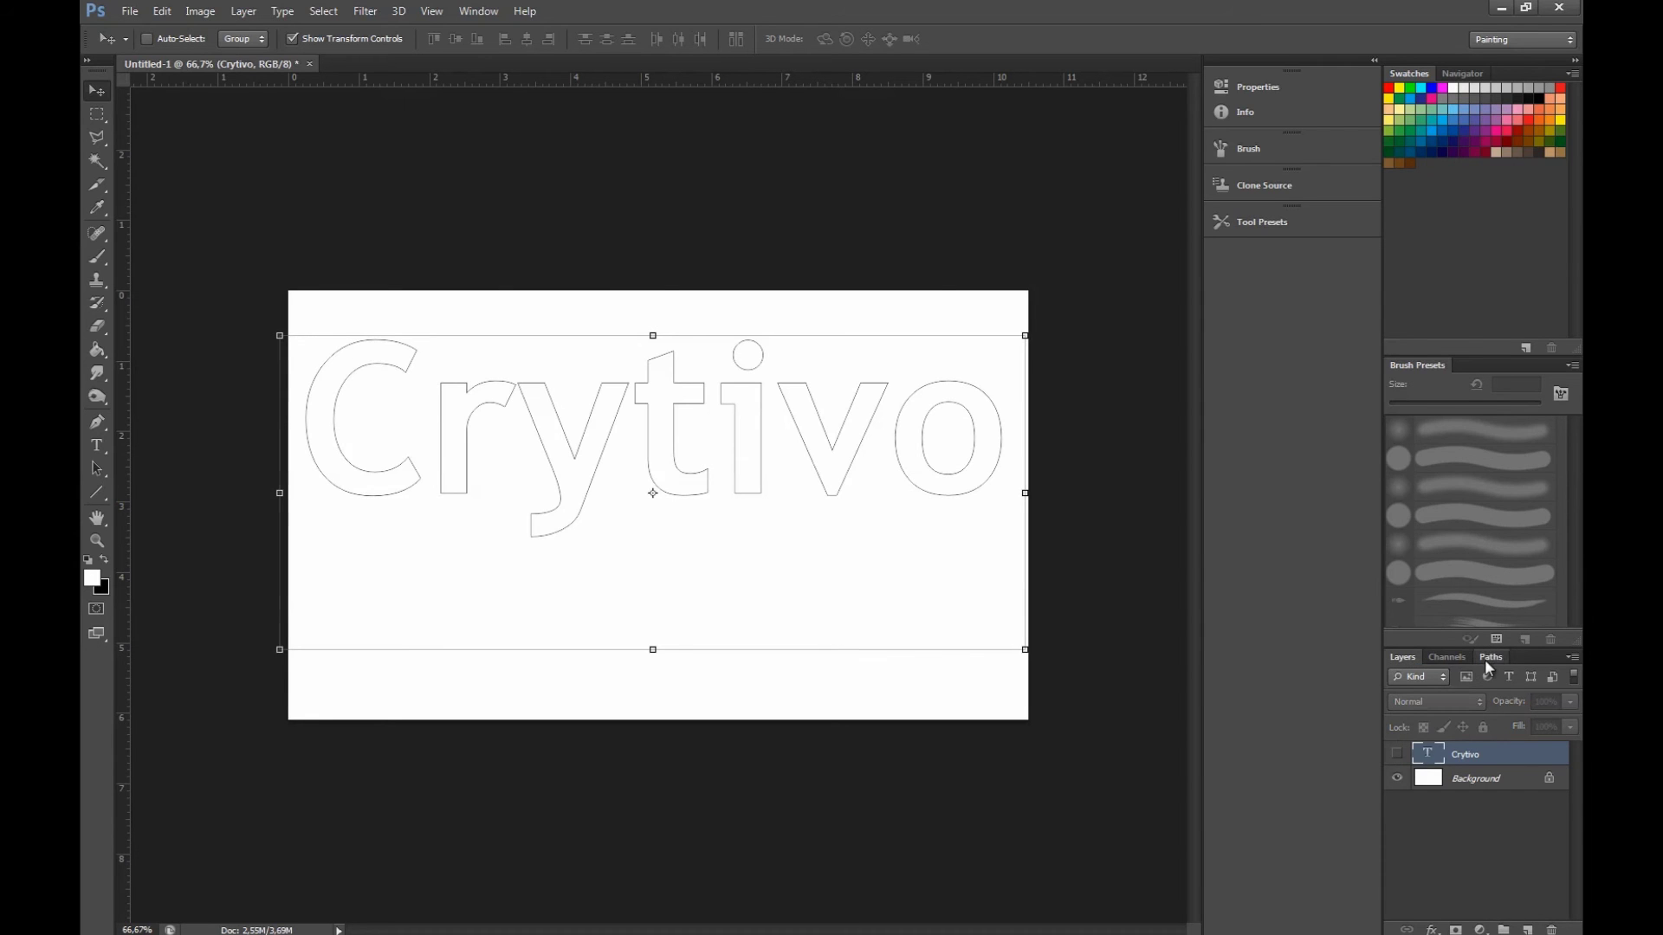
click(1485, 658)
Paste repeated Crytivo text in Regular style inside the letter C's outline.
click(97, 445)
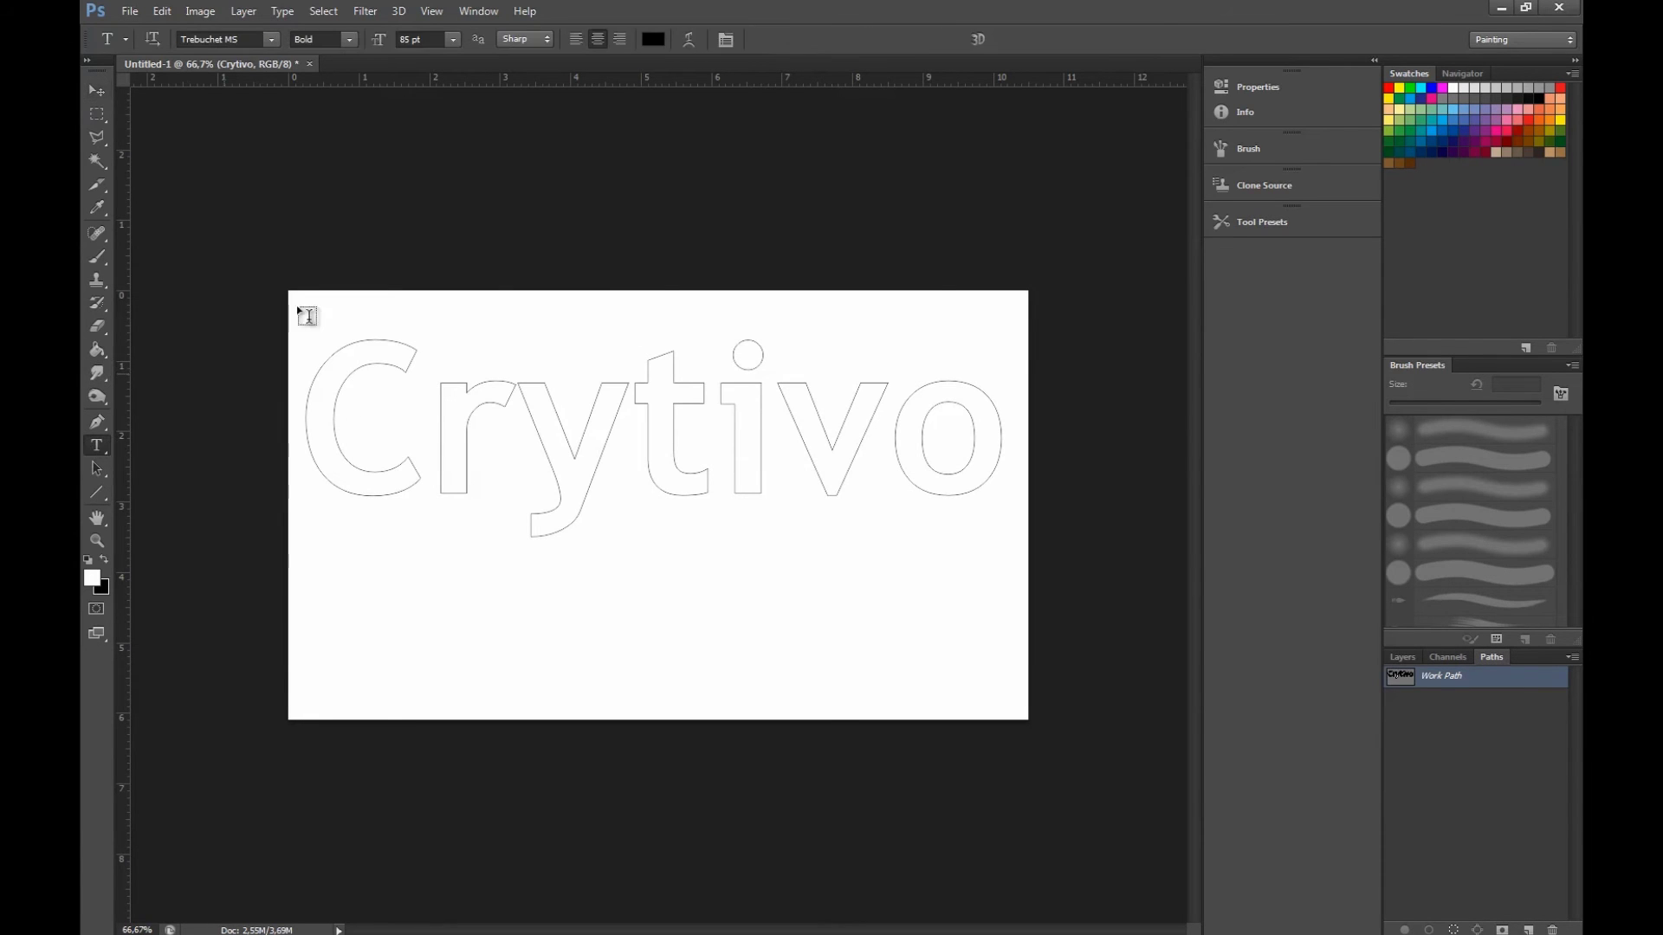
click(412, 39)
click(346, 40)
click(346, 57)
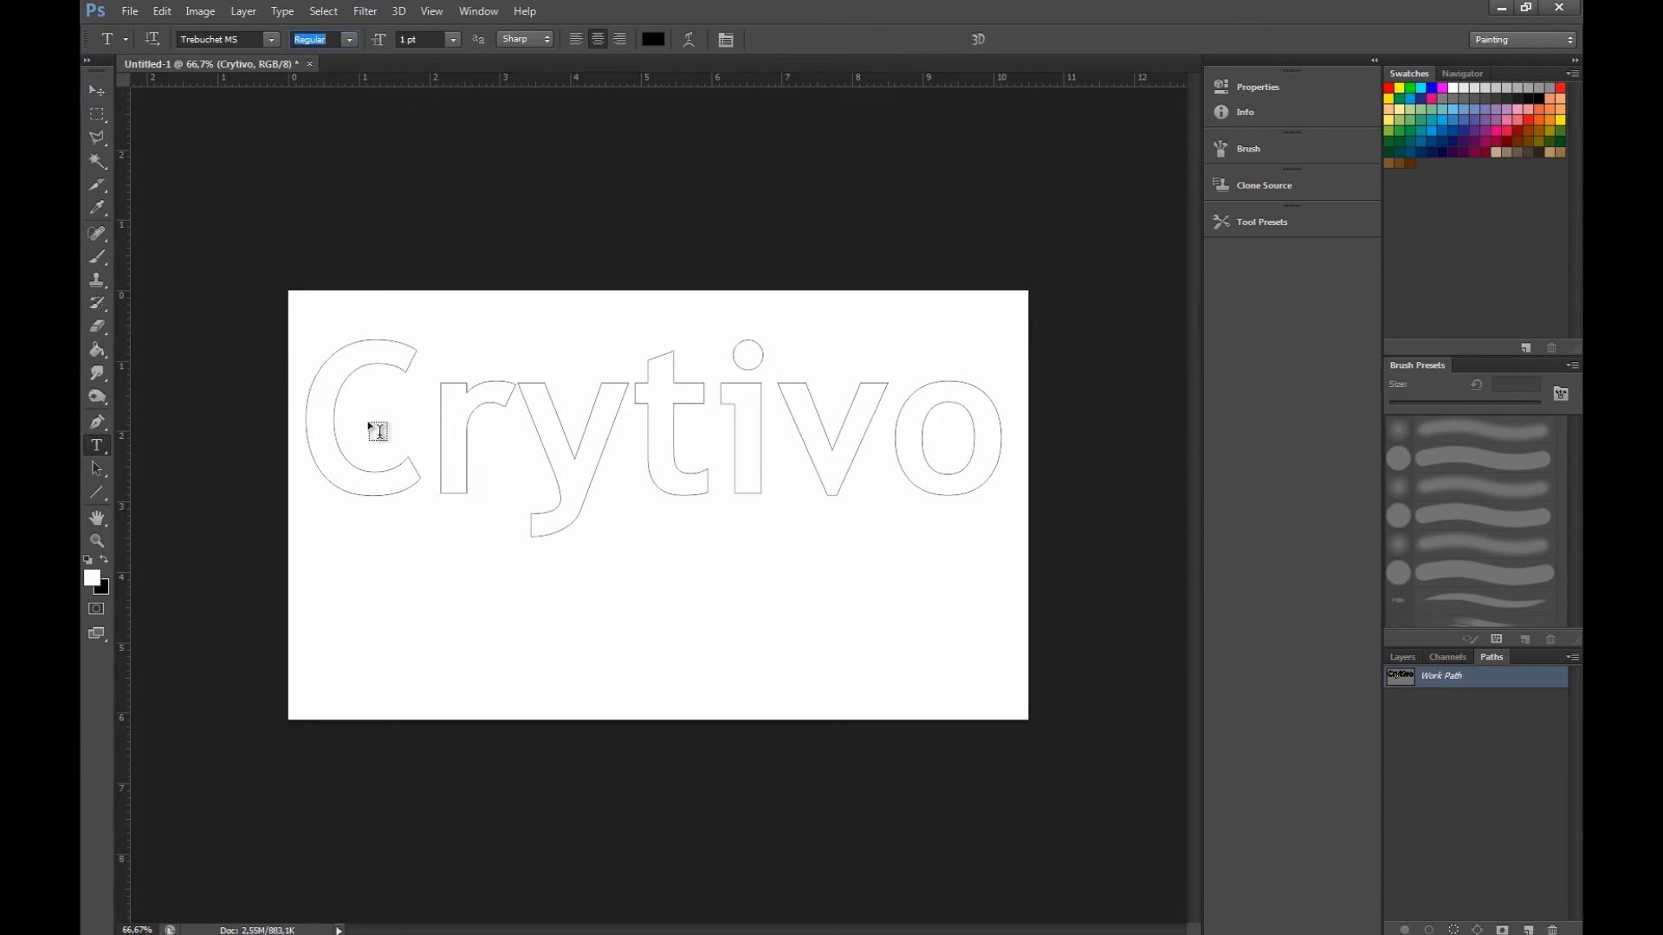
click(350, 370)
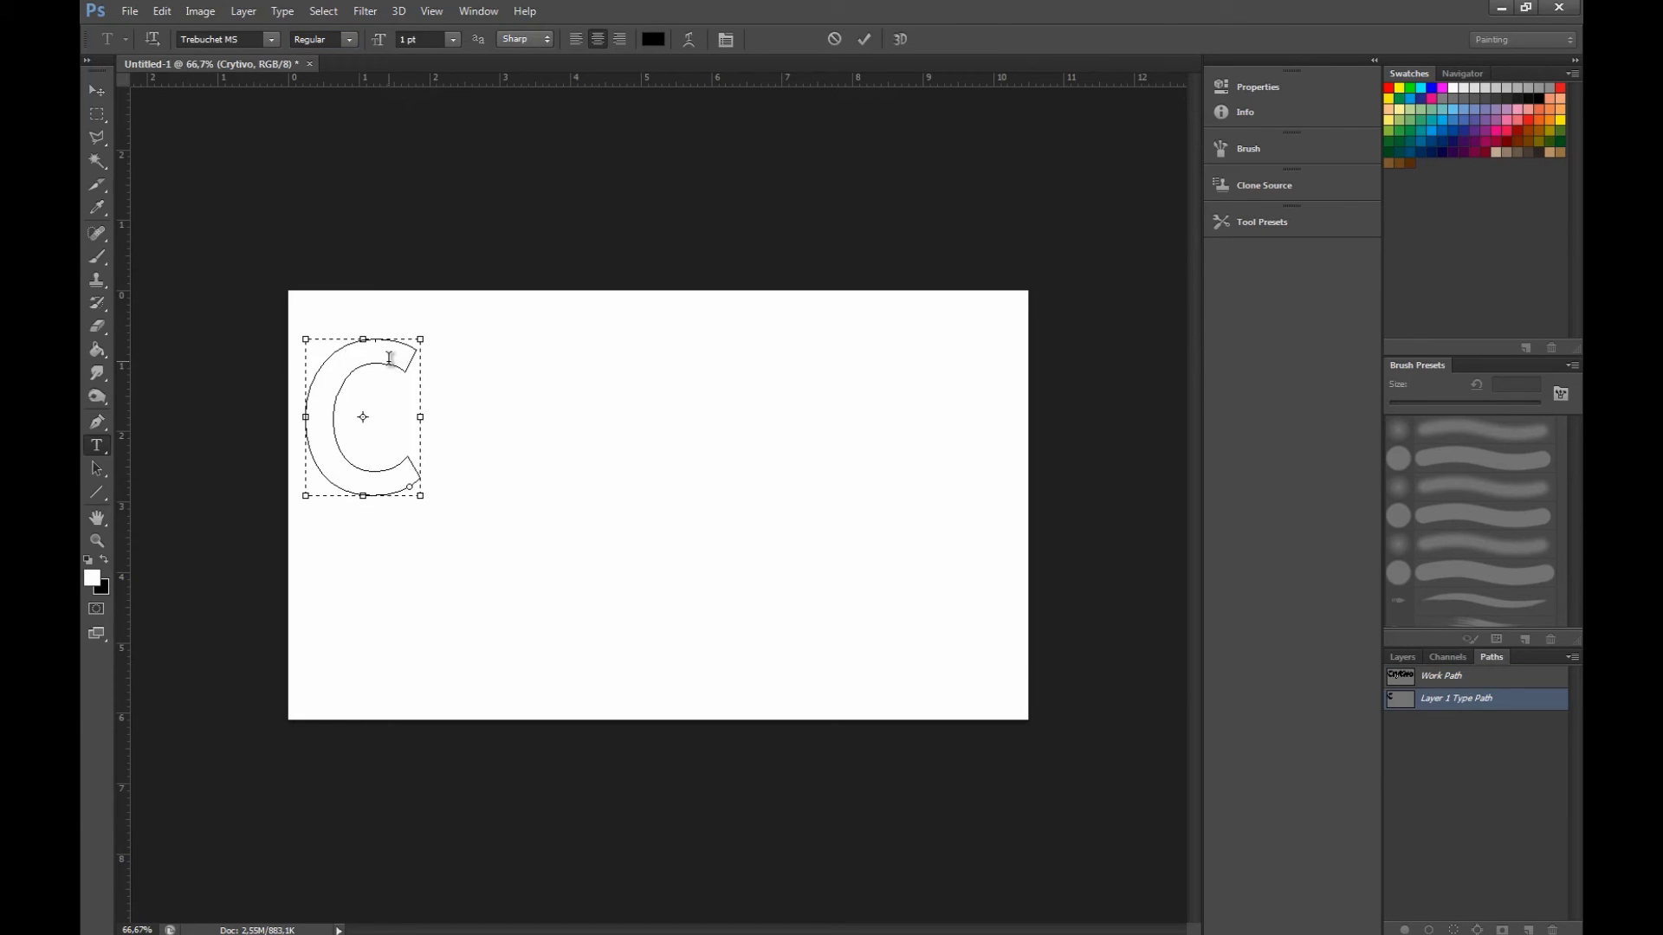
key(ctrl)
click(452, 39)
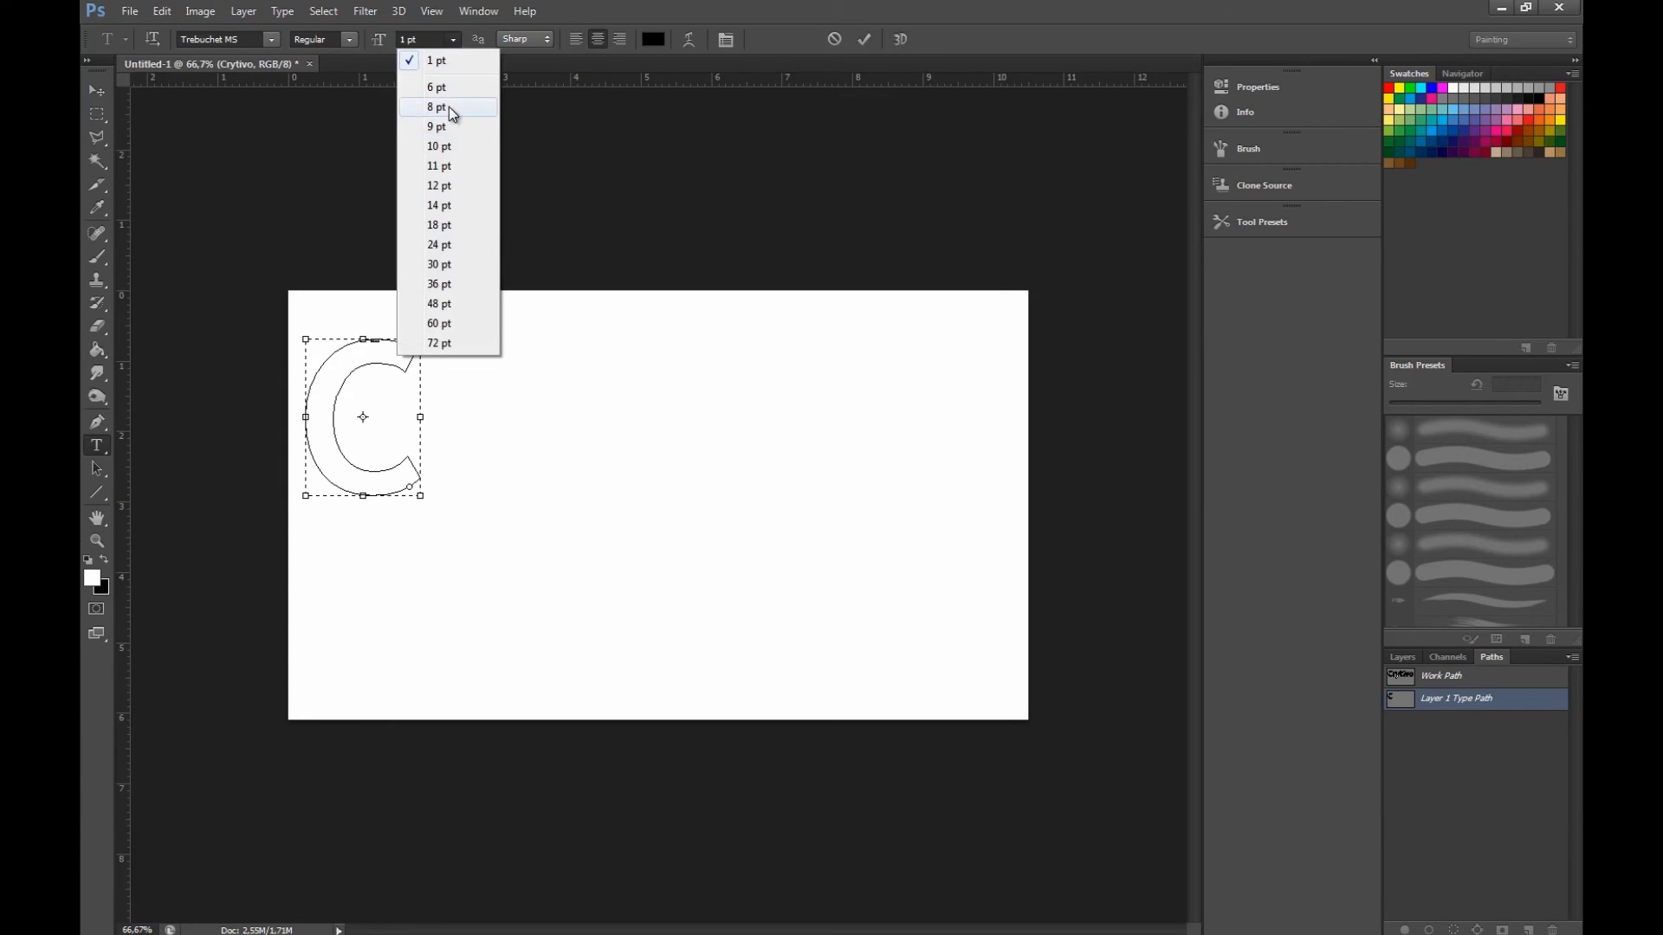
click(427, 59)
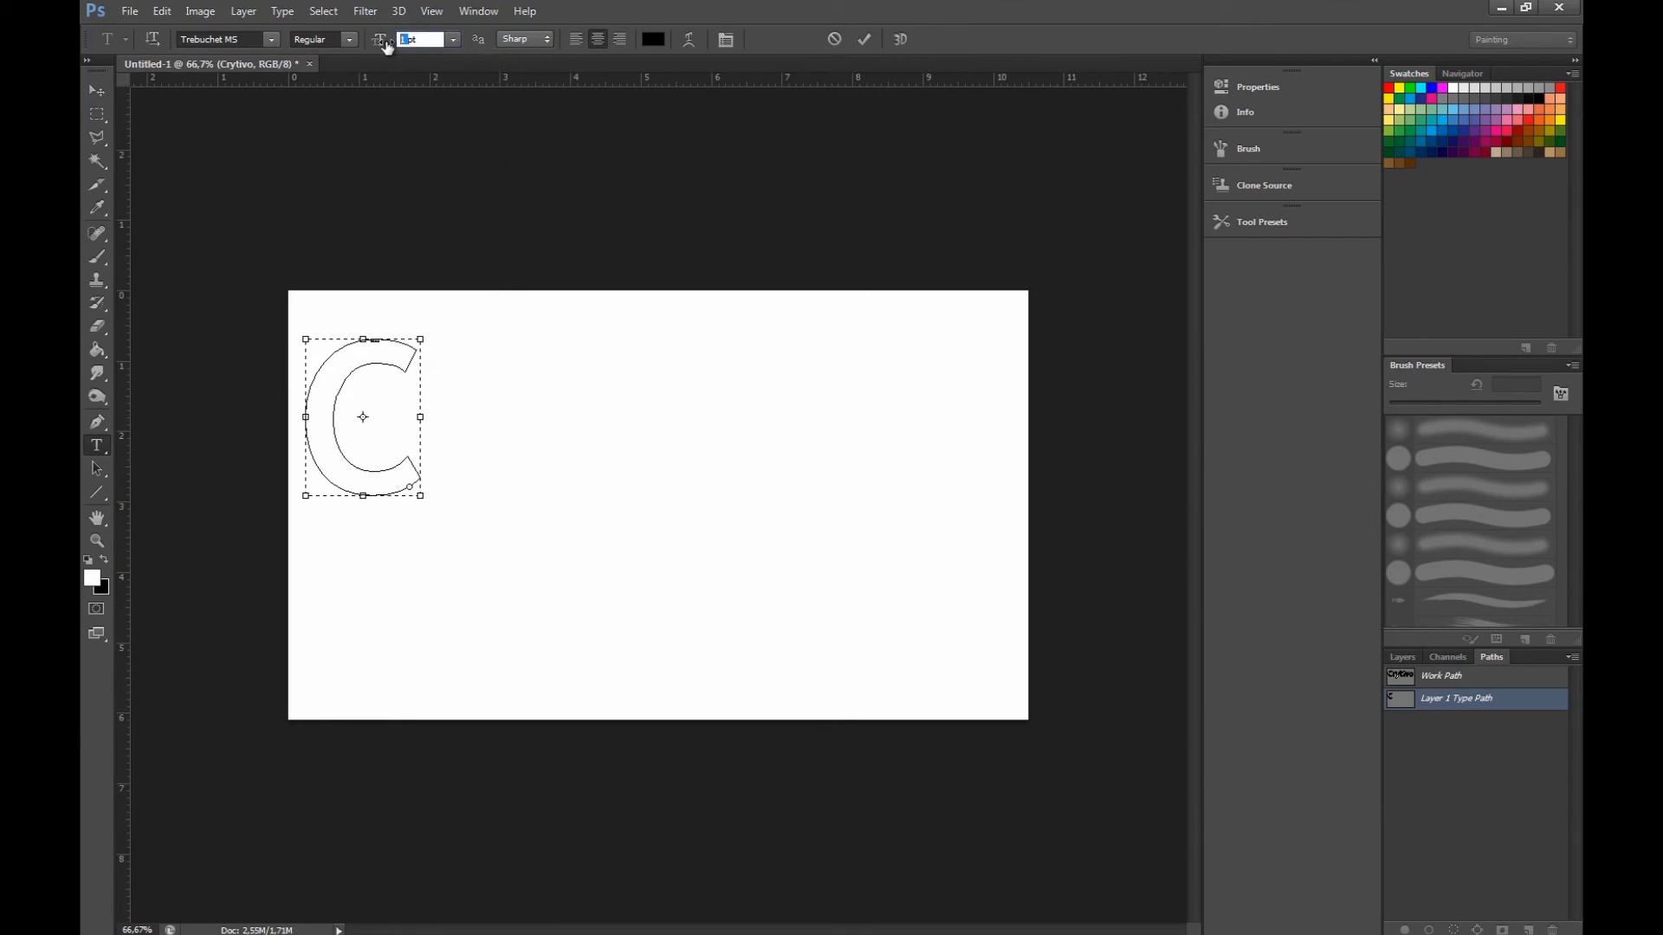
drag(386, 45, 395, 357)
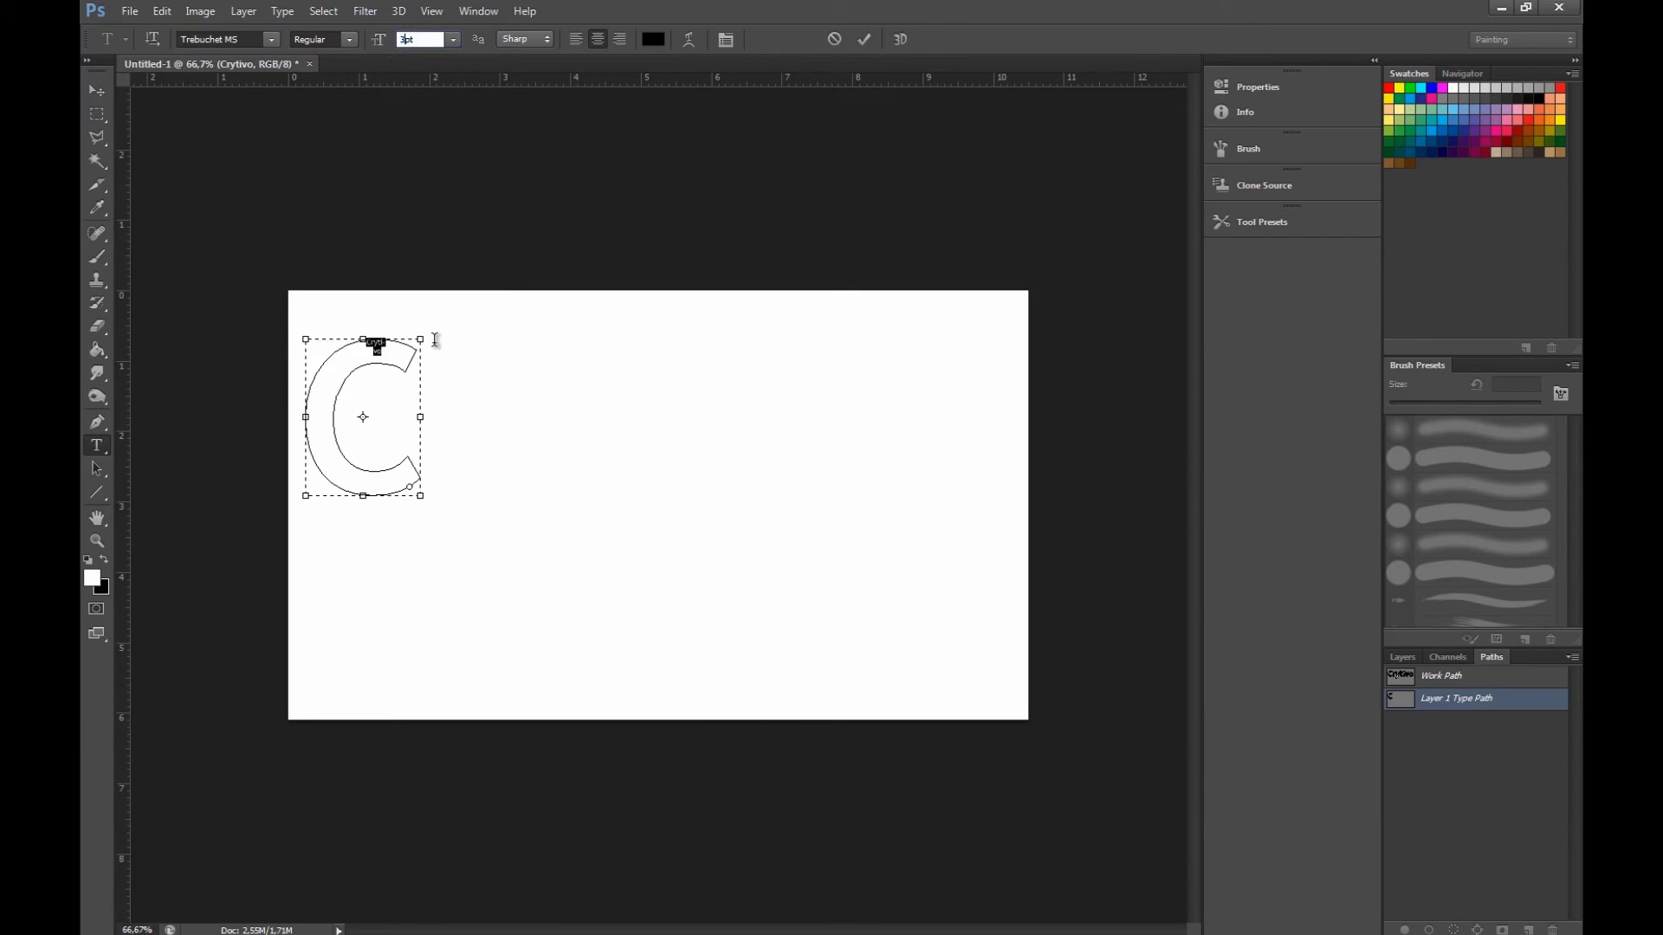
click(398, 368)
Resize the text inside the C to 3 pt and commit it.
key(ctrl+a)
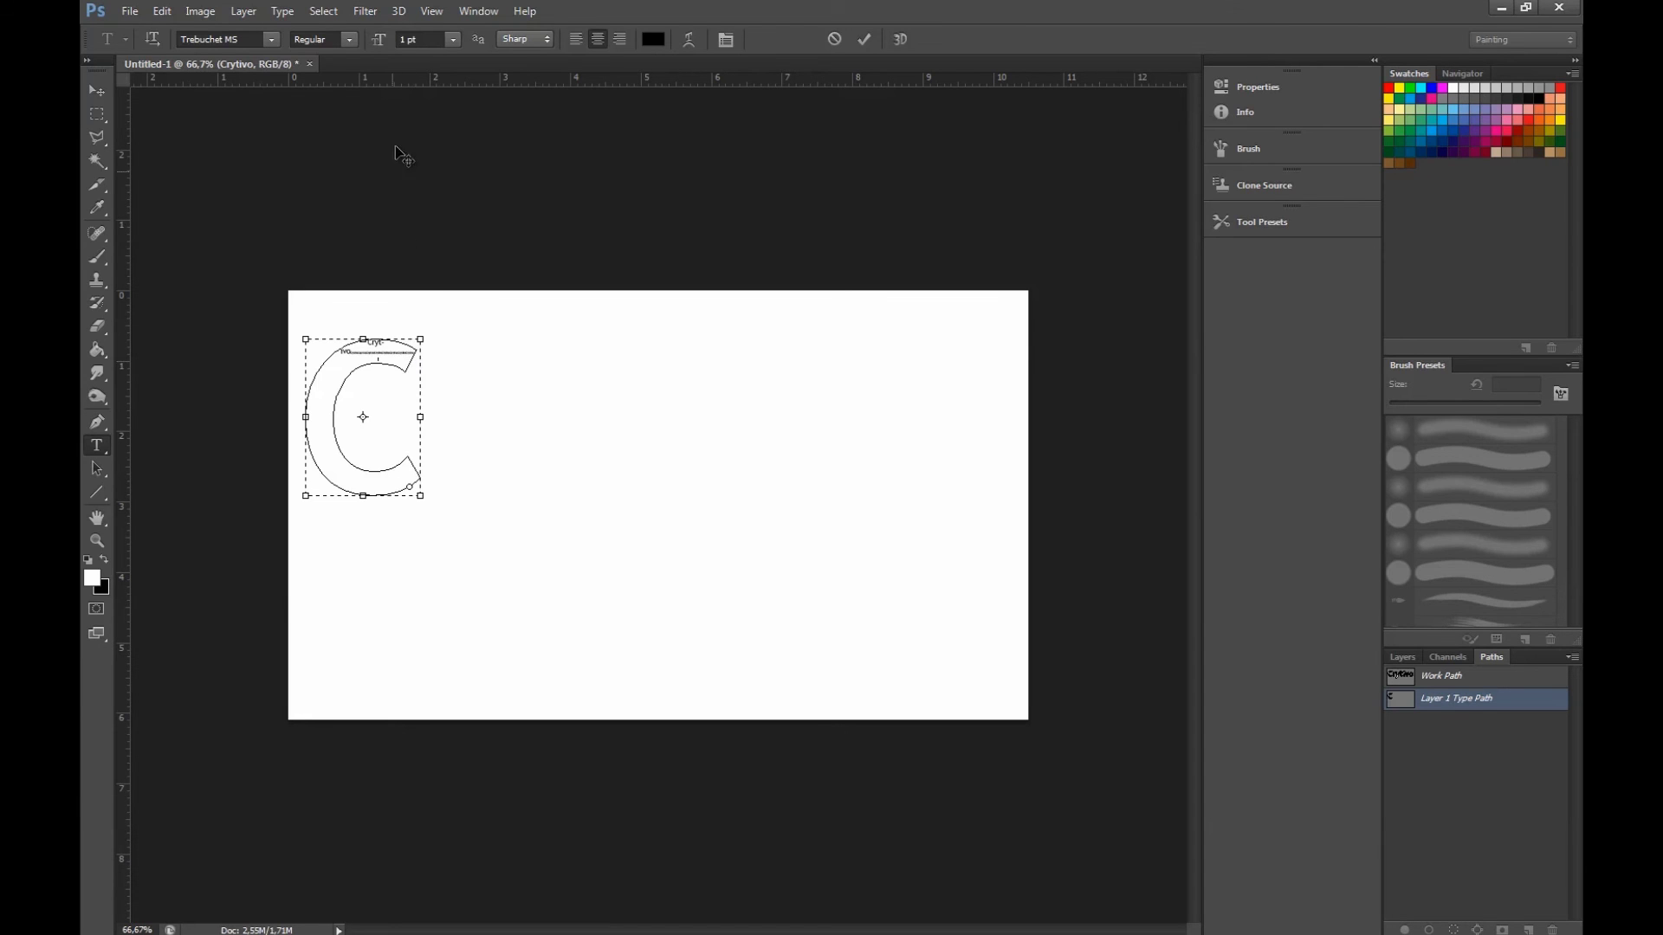
click(405, 41)
click(412, 38)
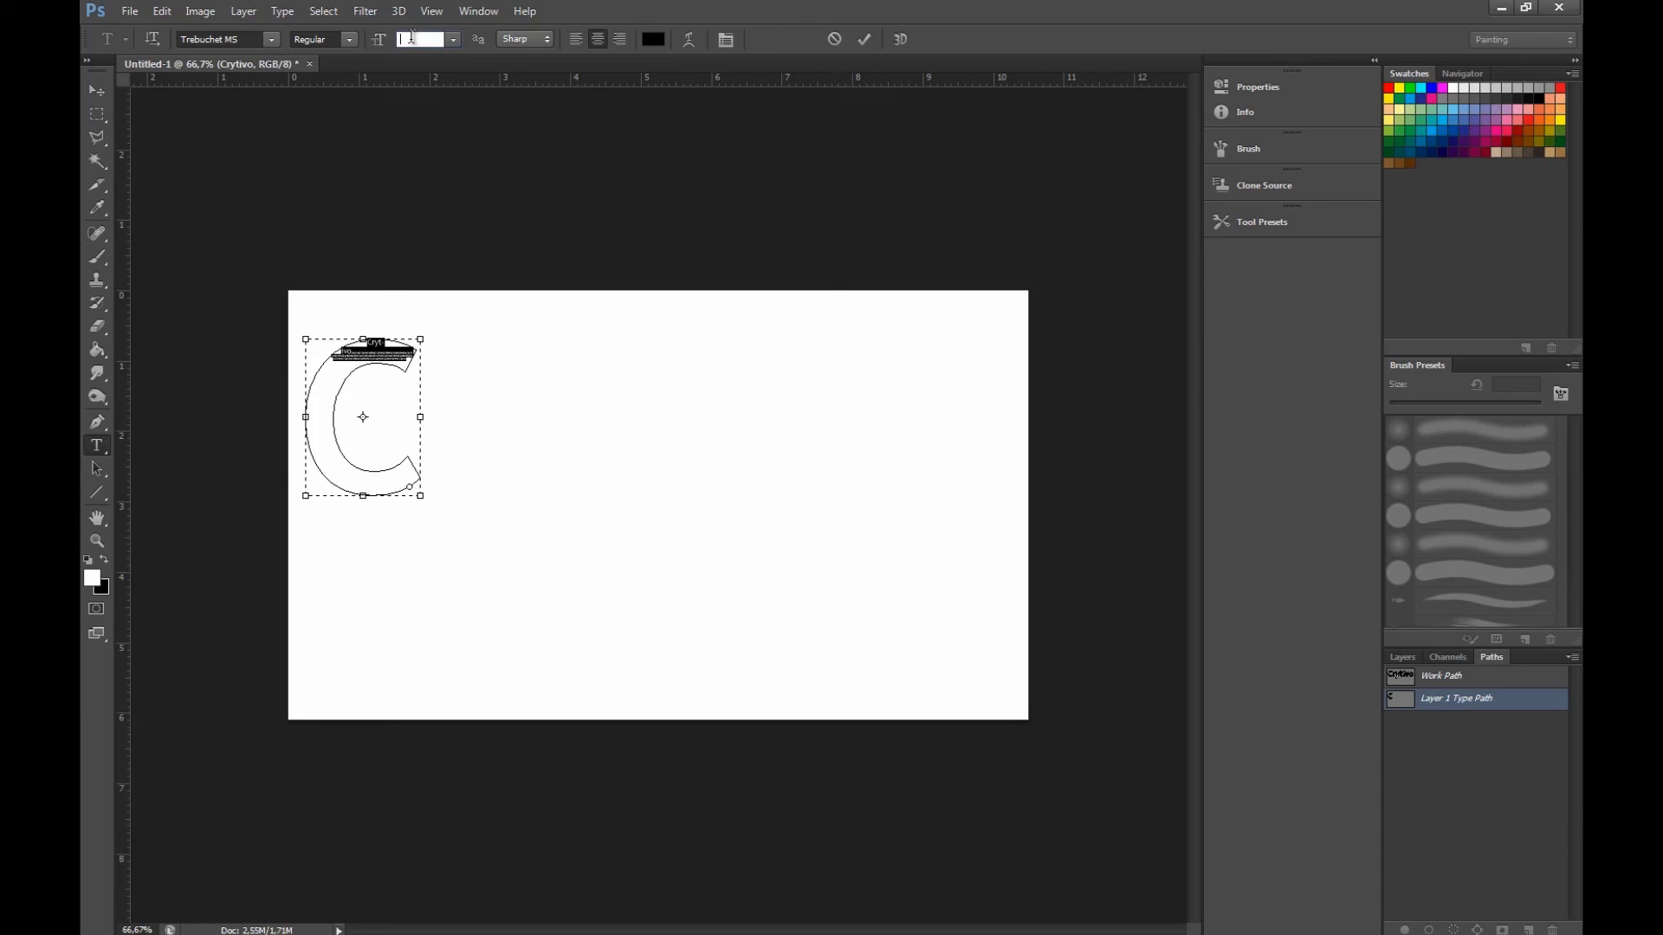
text(3)
key(Return)
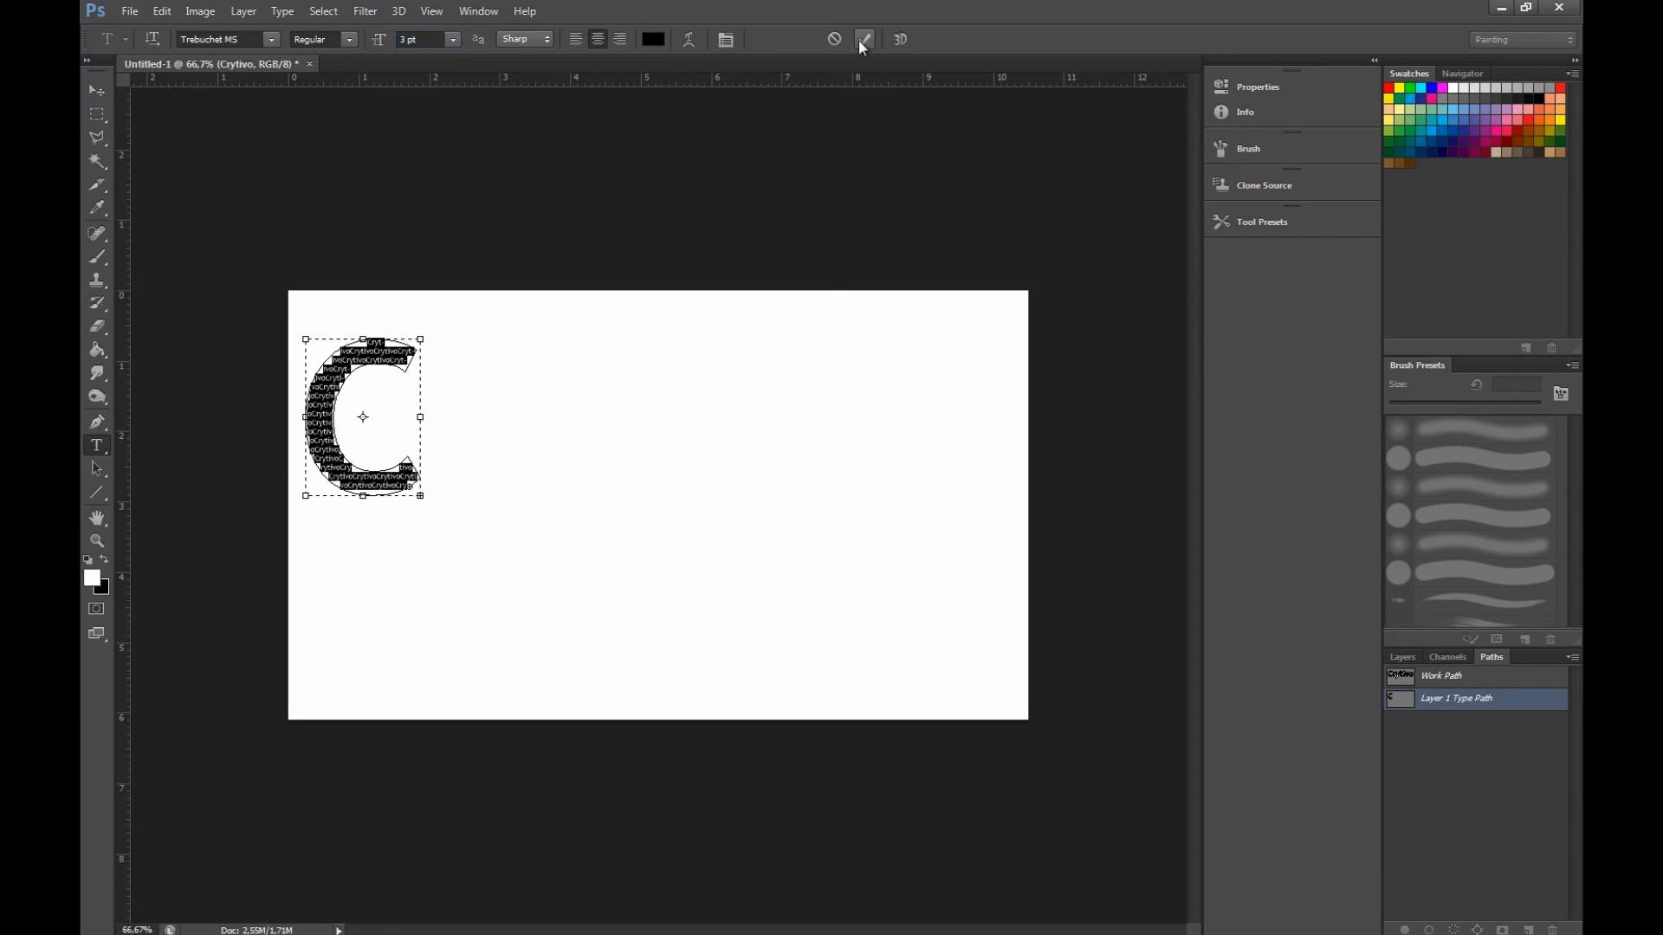
click(864, 39)
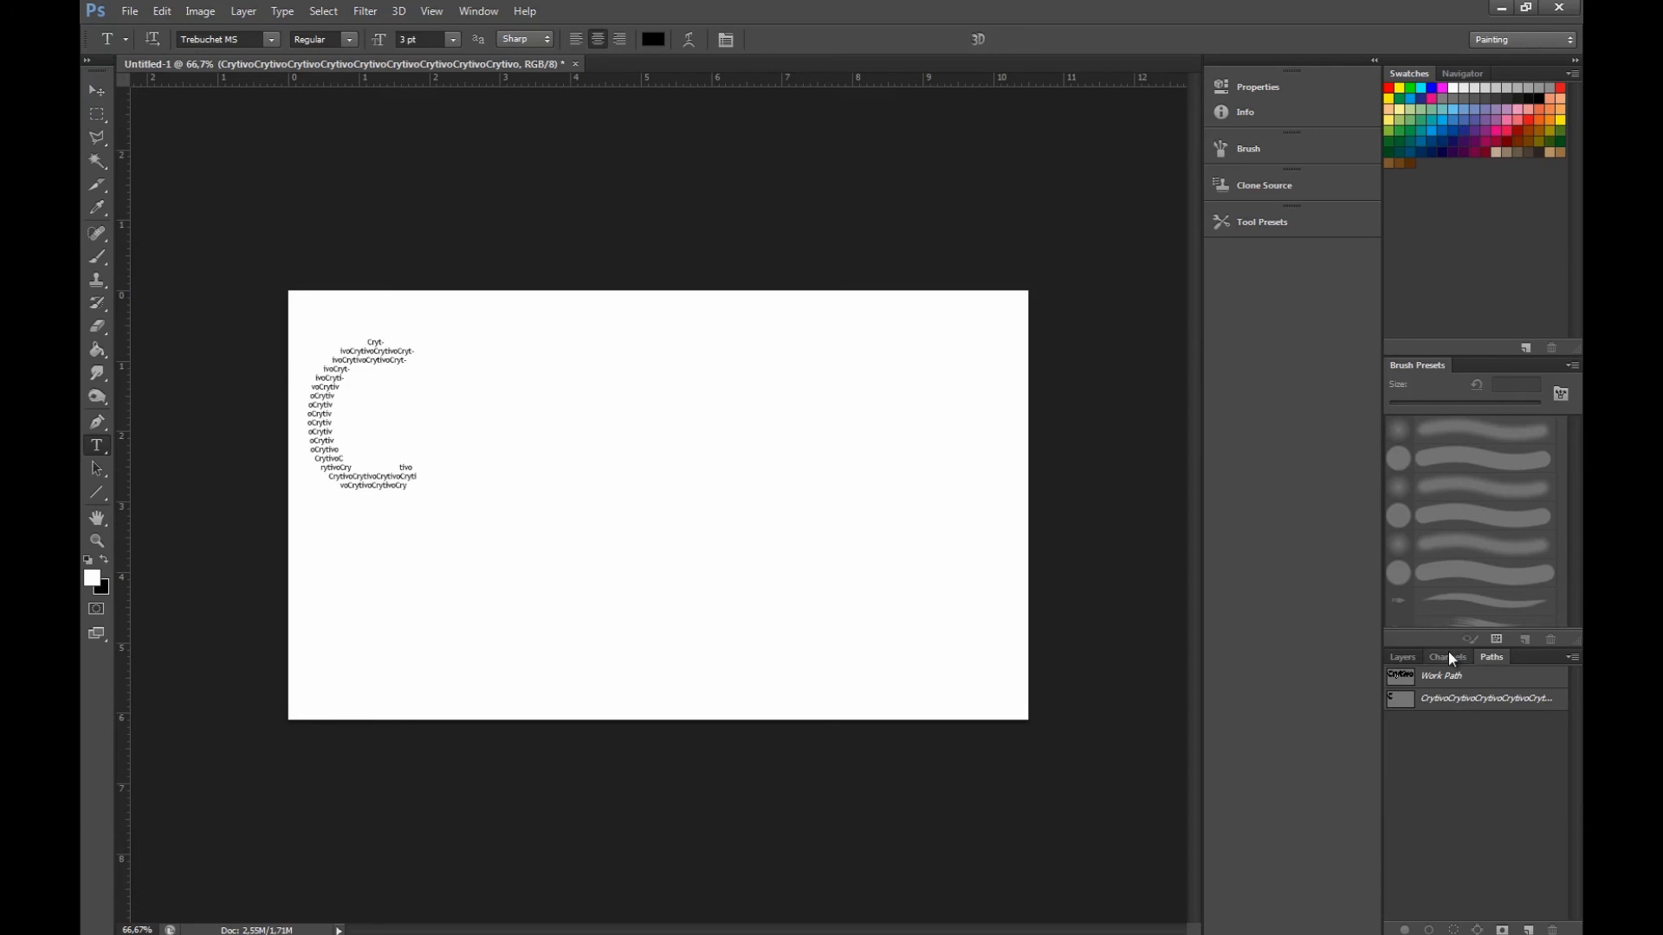
Show the Crytivo work path again and start text inside the letter r outline.
click(1417, 680)
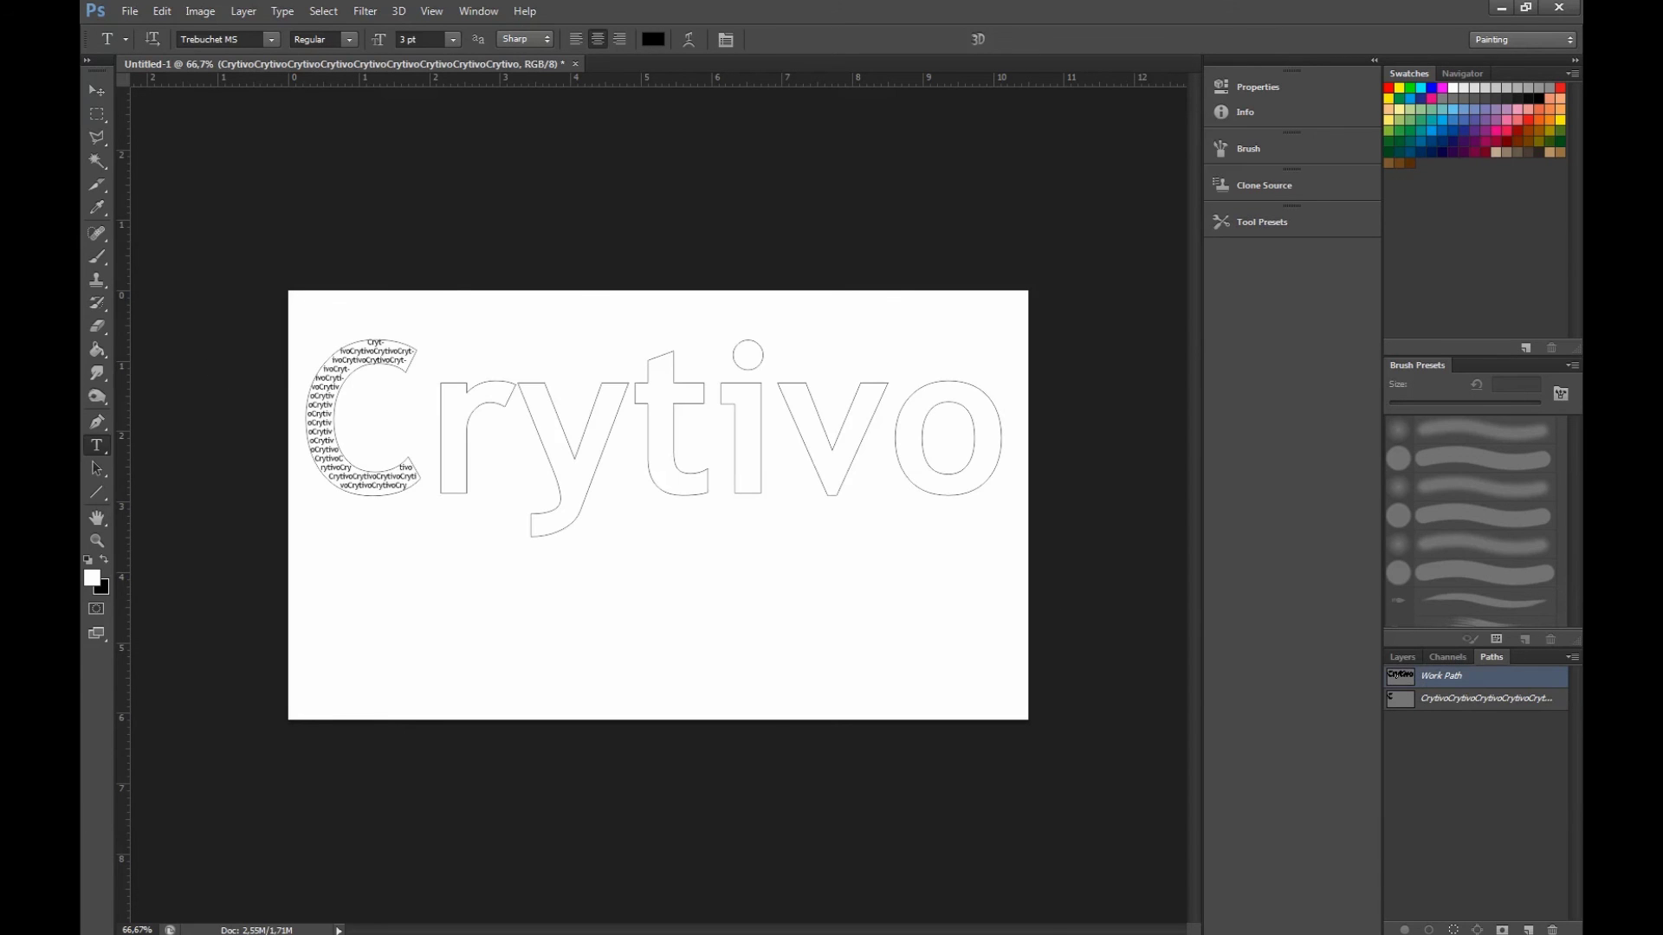
click(463, 422)
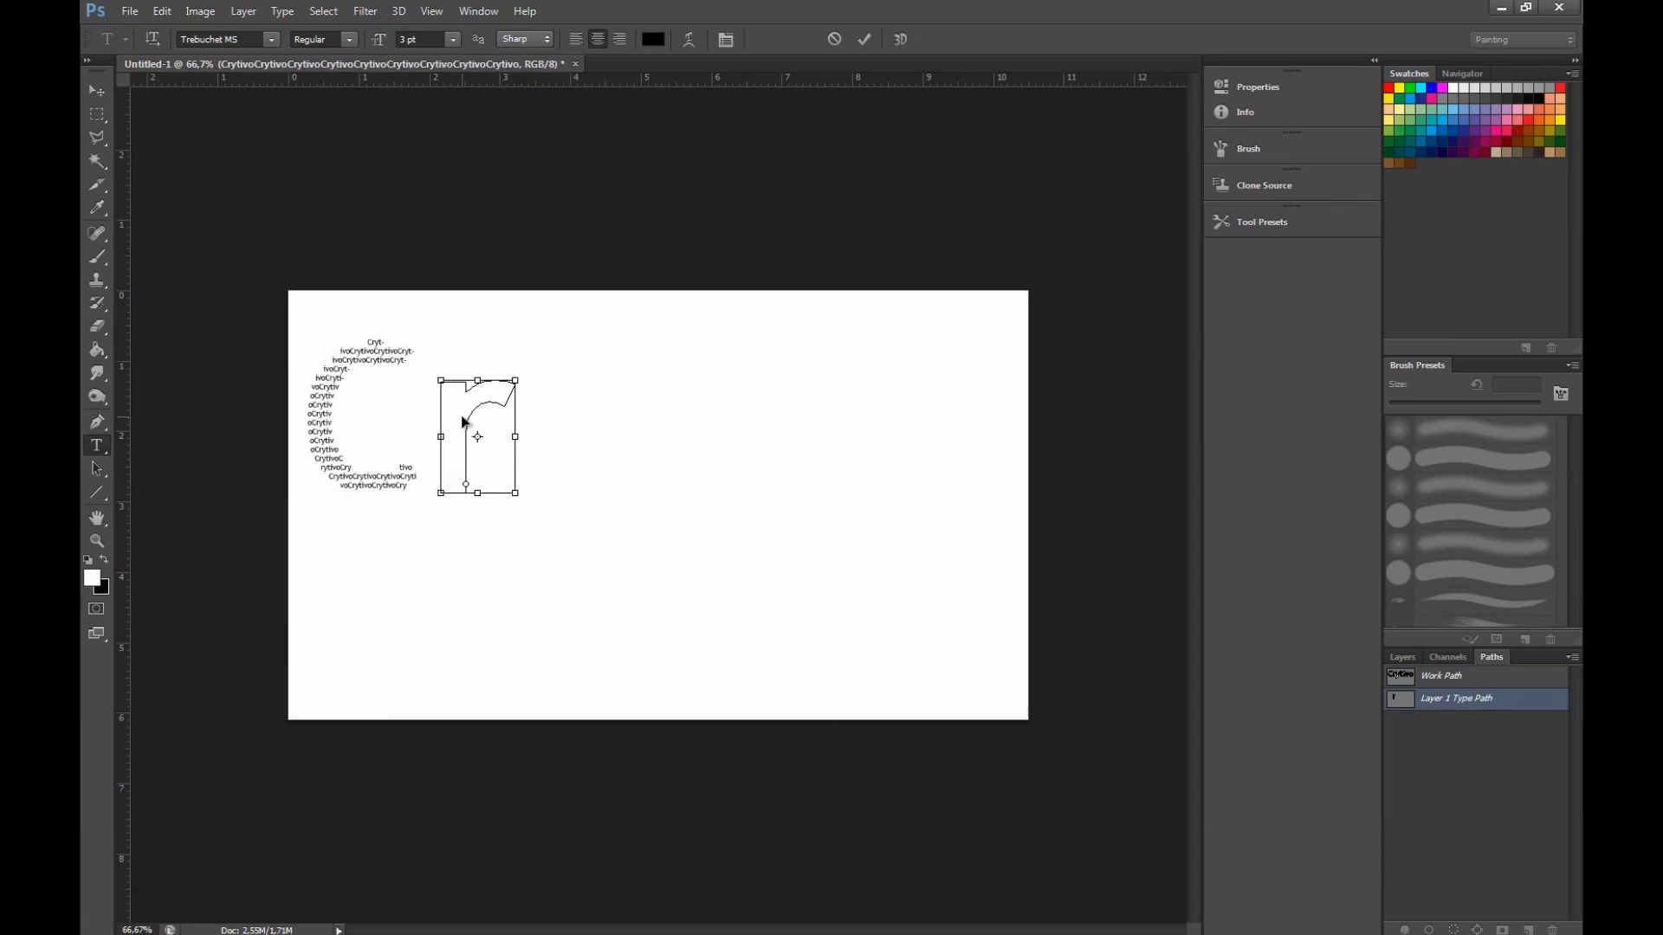
key(ctrl+shift+comma)
Set the text filling the r to 3 pt and commit it.
click(407, 38)
text(3)
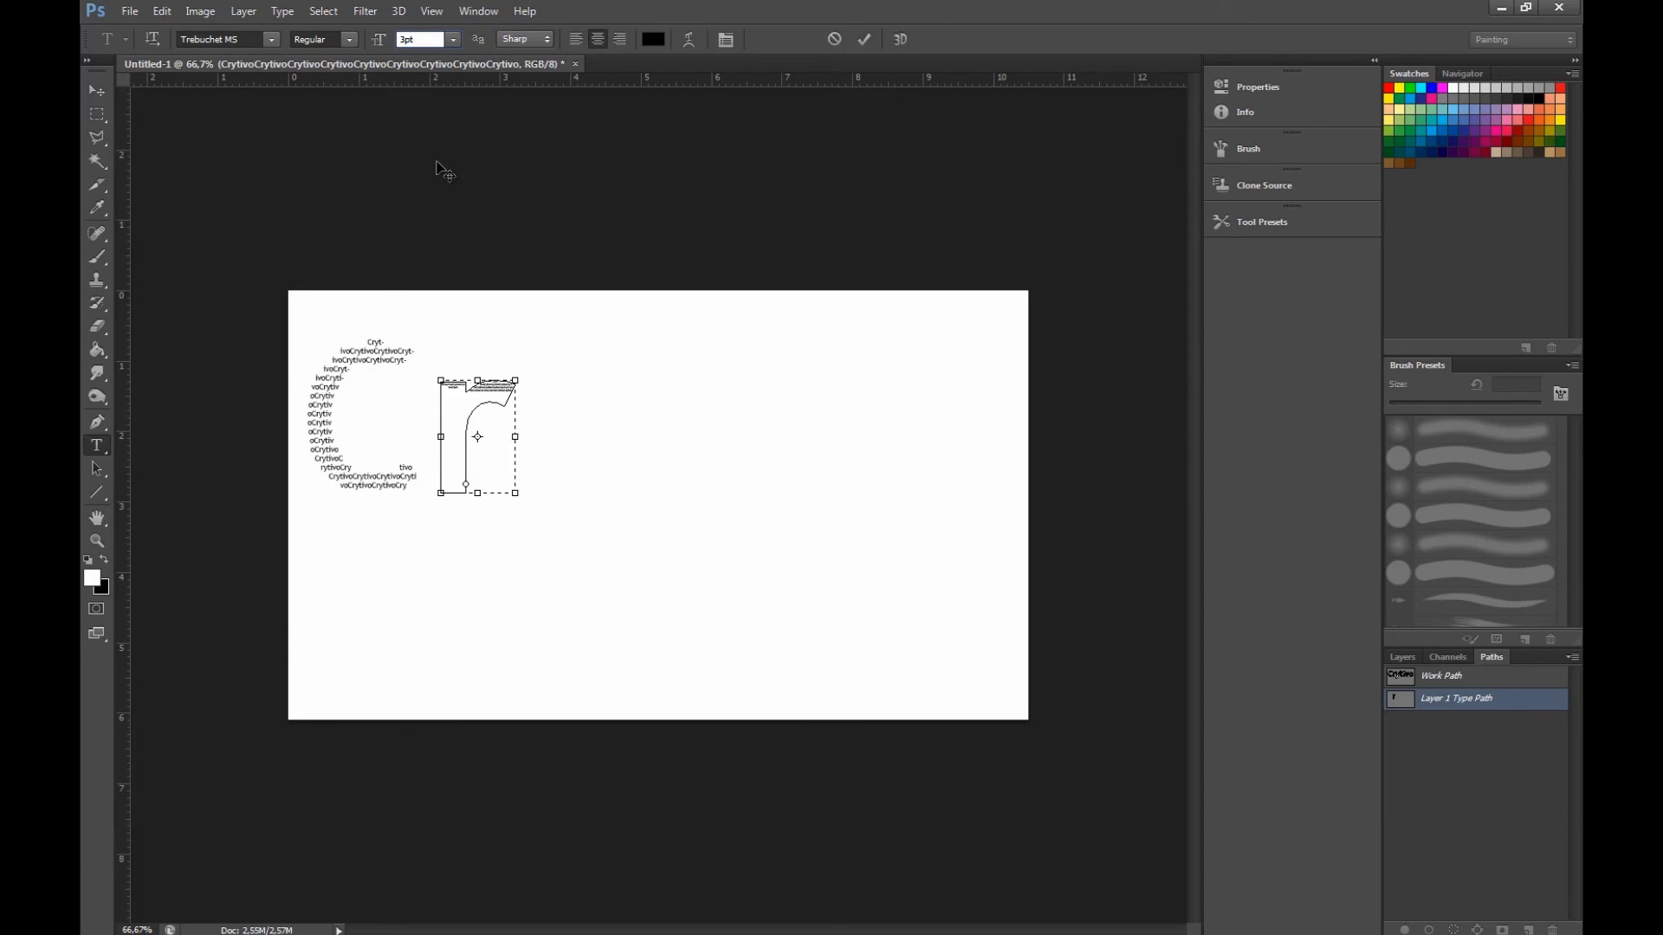
key(Return)
click(399, 40)
text(1)
text(3)
key(Return)
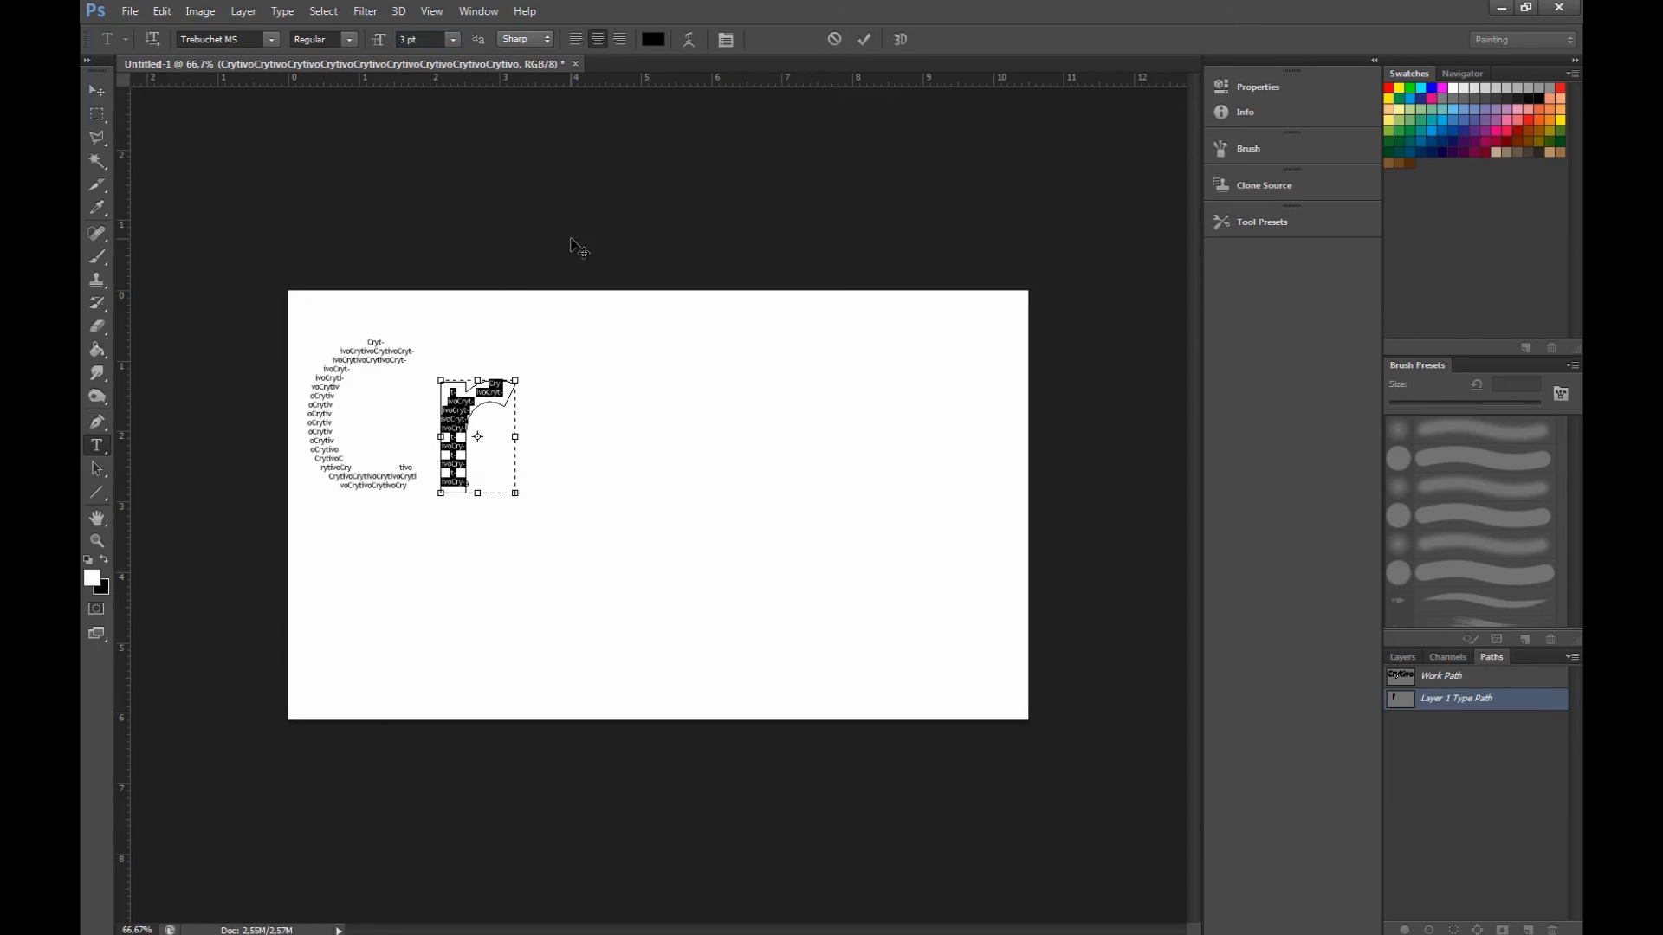
click(864, 39)
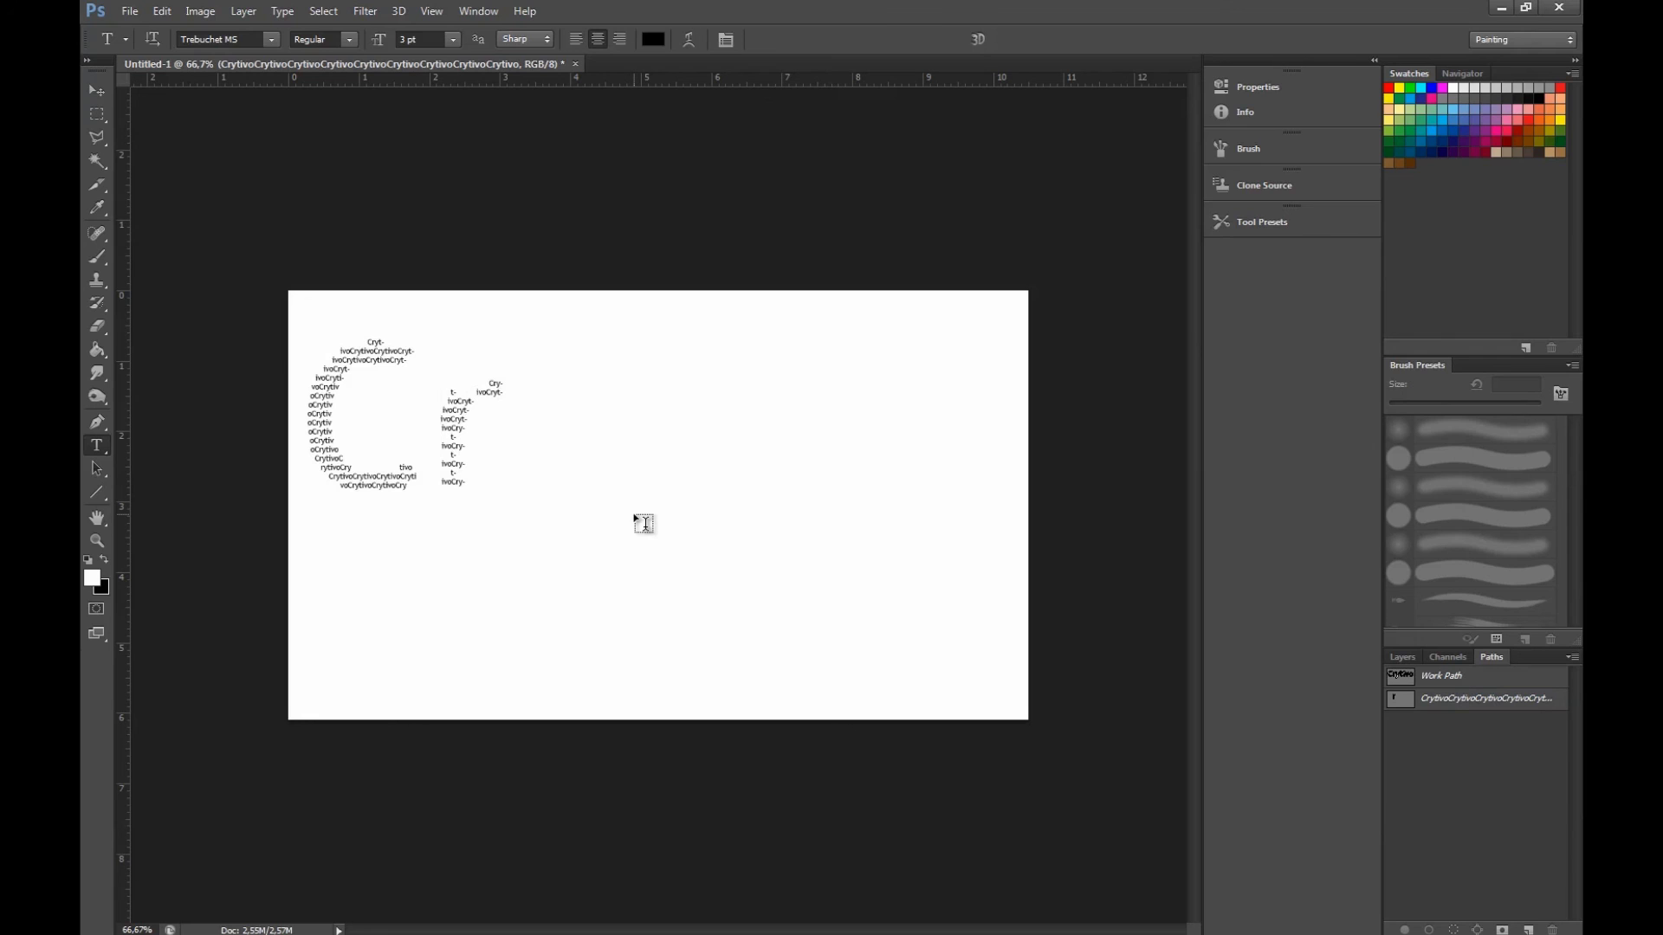